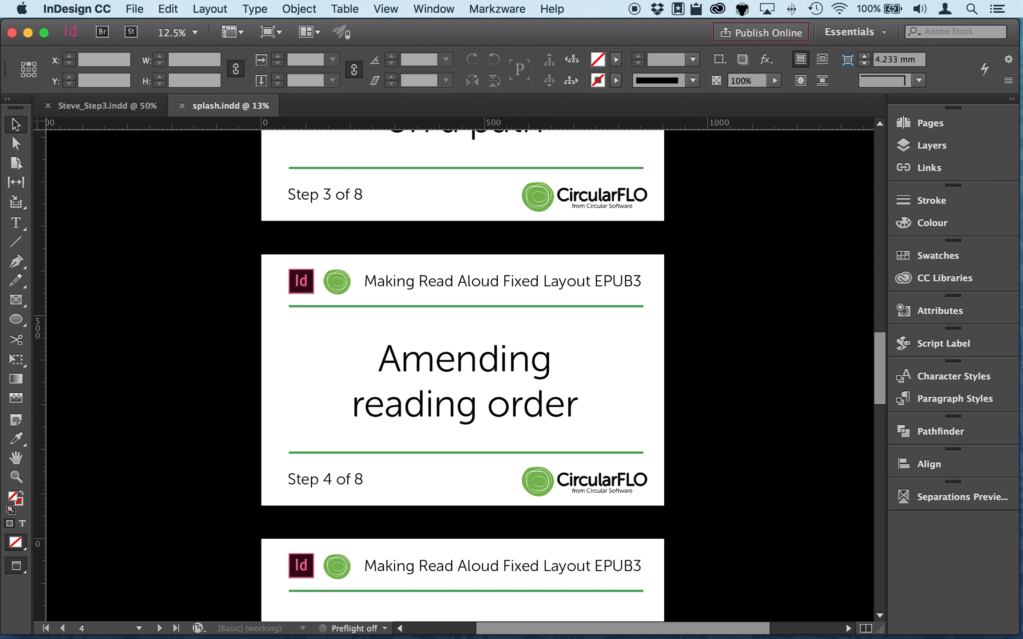
Step: Close splash.indd and scroll to the pages 4–5 spread of Steve_Step3.indd
{"action": "left_click", "coordinate": [182, 105]}
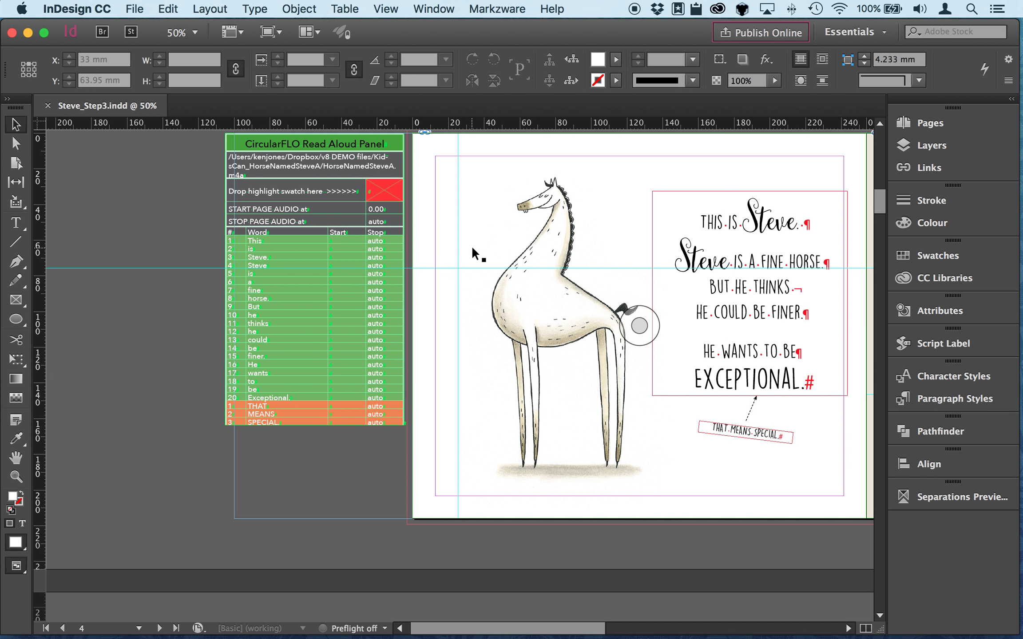
{"action": "scroll", "coordinate": [472, 245], "scroll_direction": "right", "scroll_amount": 5}
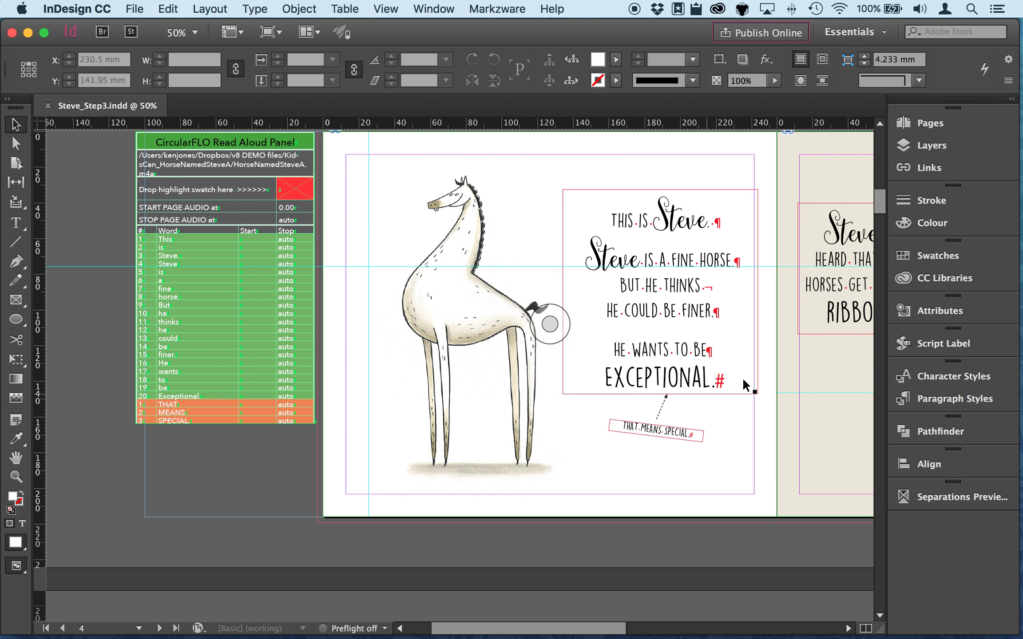
{"action": "scroll", "coordinate": [743, 376], "scroll_direction": "right", "scroll_amount": 10}
{"action": "scroll", "coordinate": [743, 376], "scroll_direction": "down", "scroll_amount": 2}
{"action": "scroll", "coordinate": [744, 376], "scroll_direction": "right", "scroll_amount": 12}
{"action": "scroll", "coordinate": [743, 377], "scroll_direction": "up", "scroll_amount": 3}
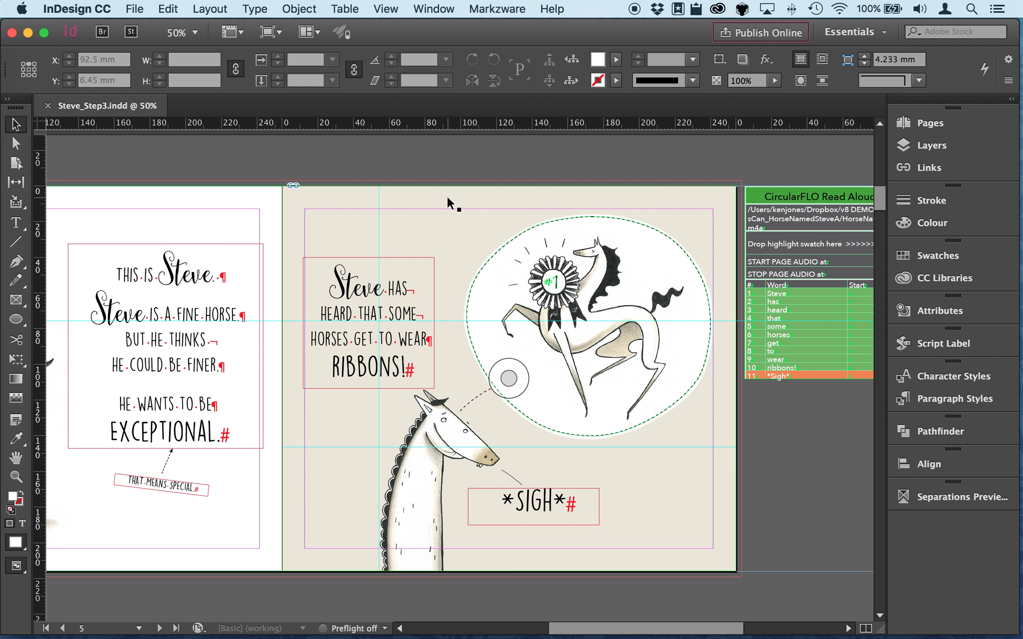
Step: Inspect the 'Steve has heard' and '*SIGH*' text frames and their Read Aloud word tables
{"action": "left_click", "coordinate": [400, 290]}
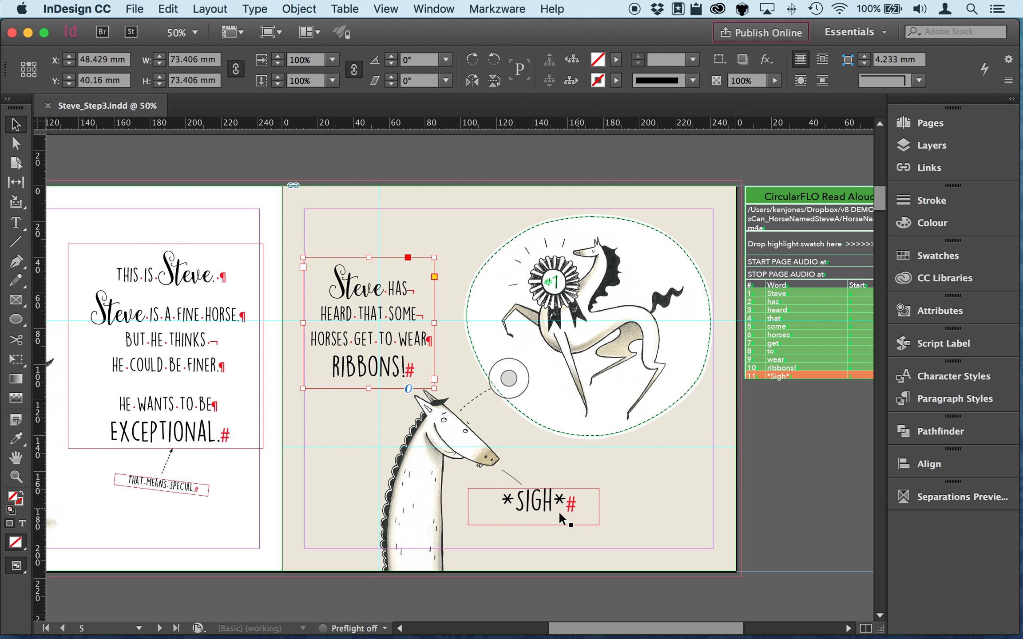
{"action": "left_click", "coordinate": [544, 506]}
{"action": "left_click", "coordinate": [363, 263]}
{"action": "scroll", "coordinate": [290, 418], "scroll_direction": "left", "scroll_amount": 10}
{"action": "scroll", "coordinate": [290, 418], "scroll_direction": "down", "scroll_amount": 3}
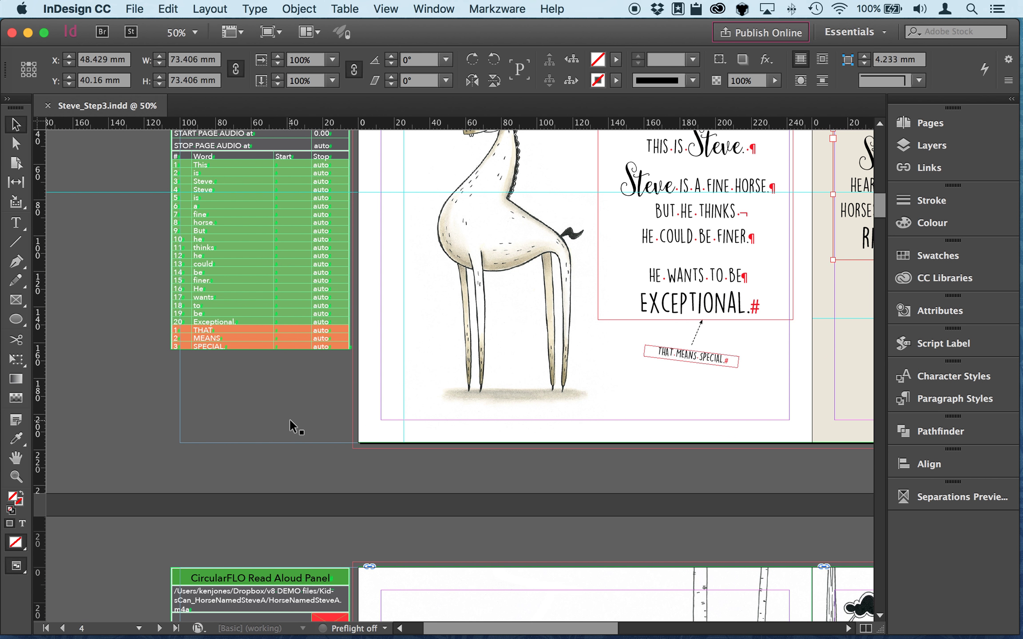
{"action": "scroll", "coordinate": [290, 418], "scroll_direction": "right", "scroll_amount": 10}
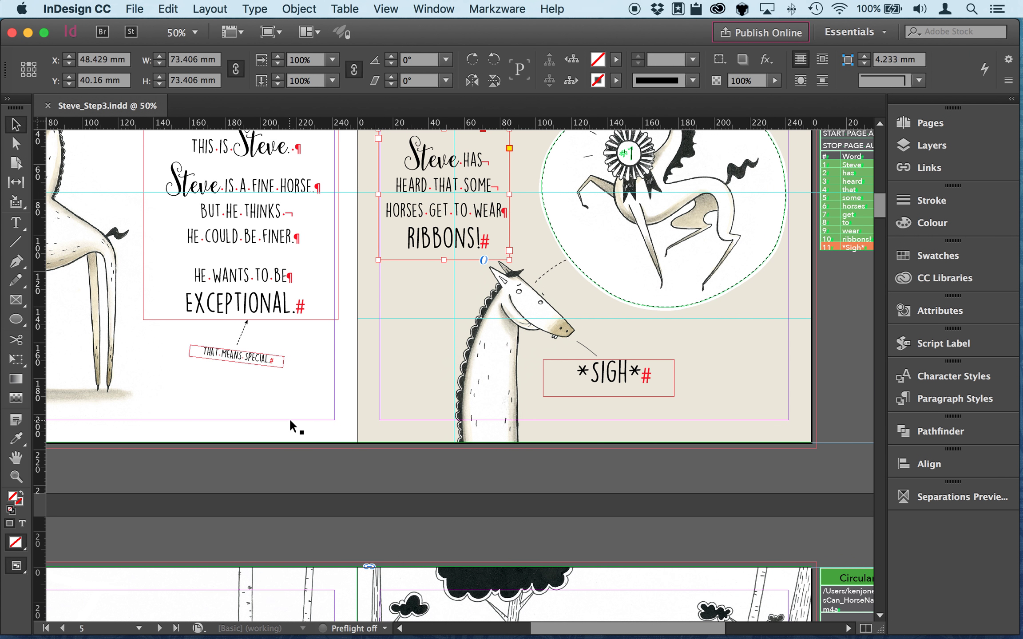
Step: Deselect, fit page 6, zoom out to 50%, and page through pages 7 and 8
{"action": "scroll", "coordinate": [290, 418], "scroll_direction": "right", "scroll_amount": 10}
{"action": "left_click", "coordinate": [290, 419]}
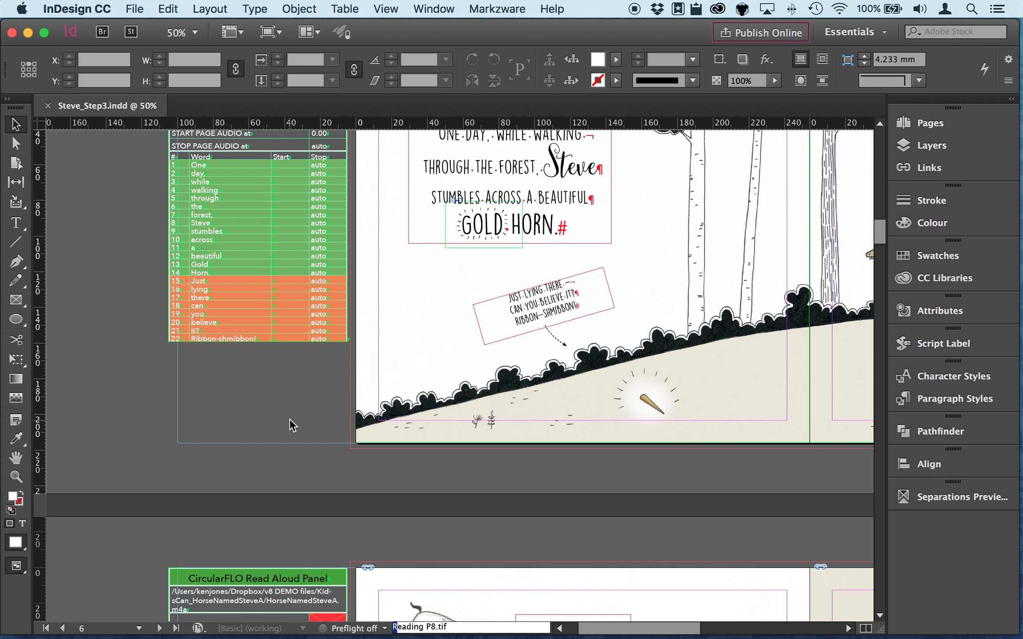
{"action": "key", "text": "super+0"}
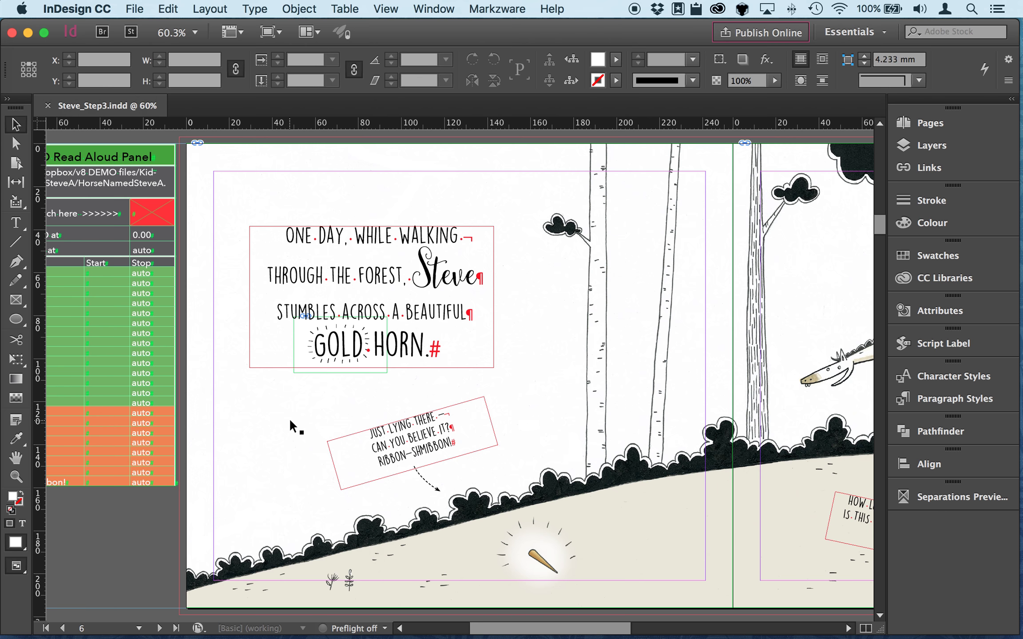
{"action": "key", "text": "super+minus"}
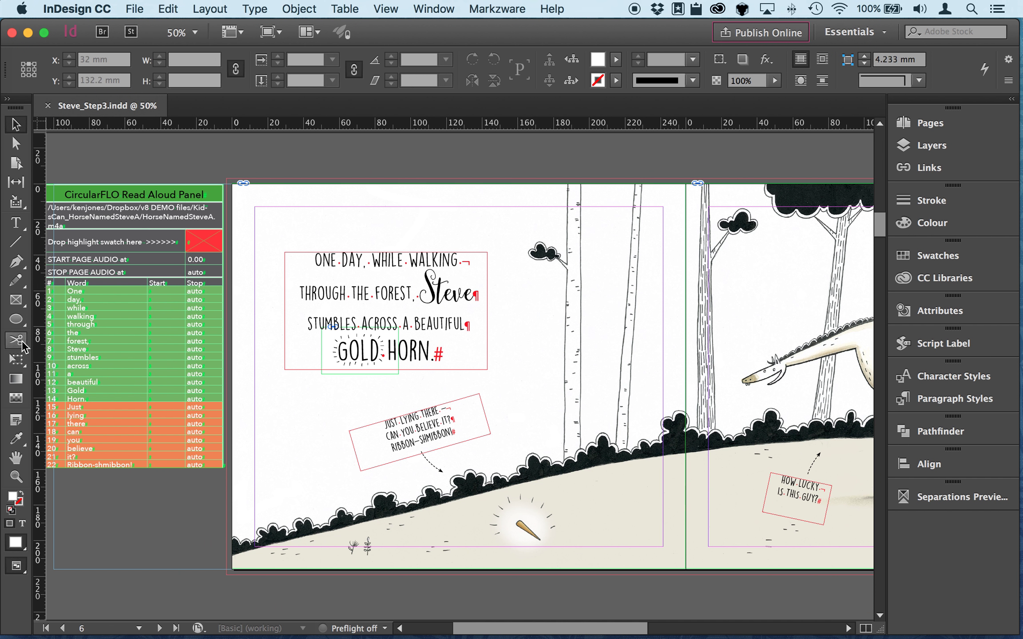
{"action": "key", "text": "shift+Page_Down"}
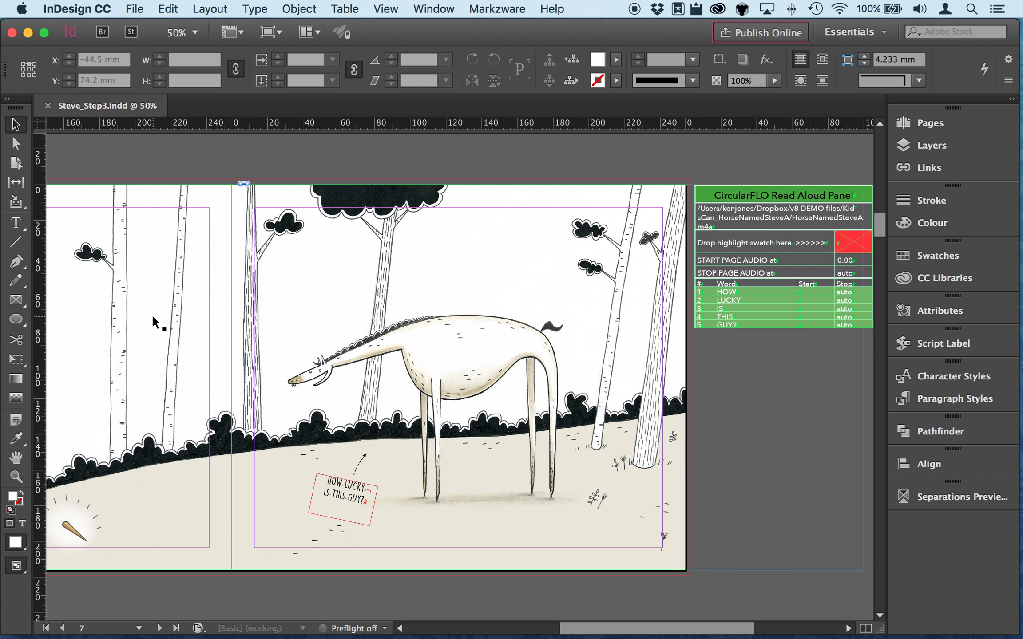
{"action": "key", "text": "shift+Page_Down"}
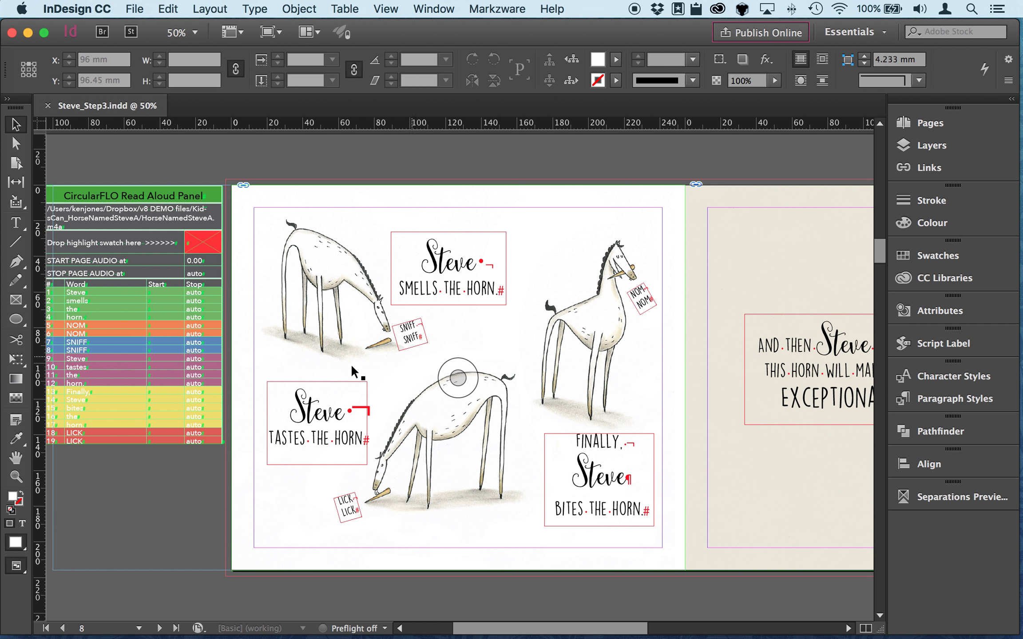
{"action": "scroll", "coordinate": [114, 403], "scroll_direction": "left", "scroll_amount": 5}
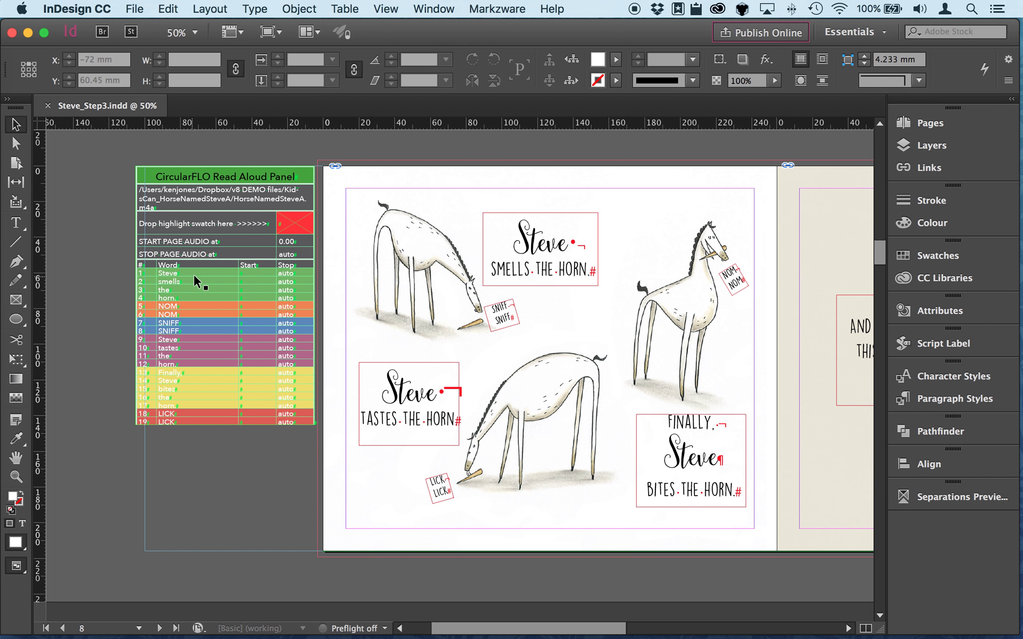
Step: With the Type tool, move LICK LICK after 'Steve tastes the horn' and NOM NOM to the end
{"action": "left_click", "coordinate": [148, 299]}
{"action": "key", "text": "t"}
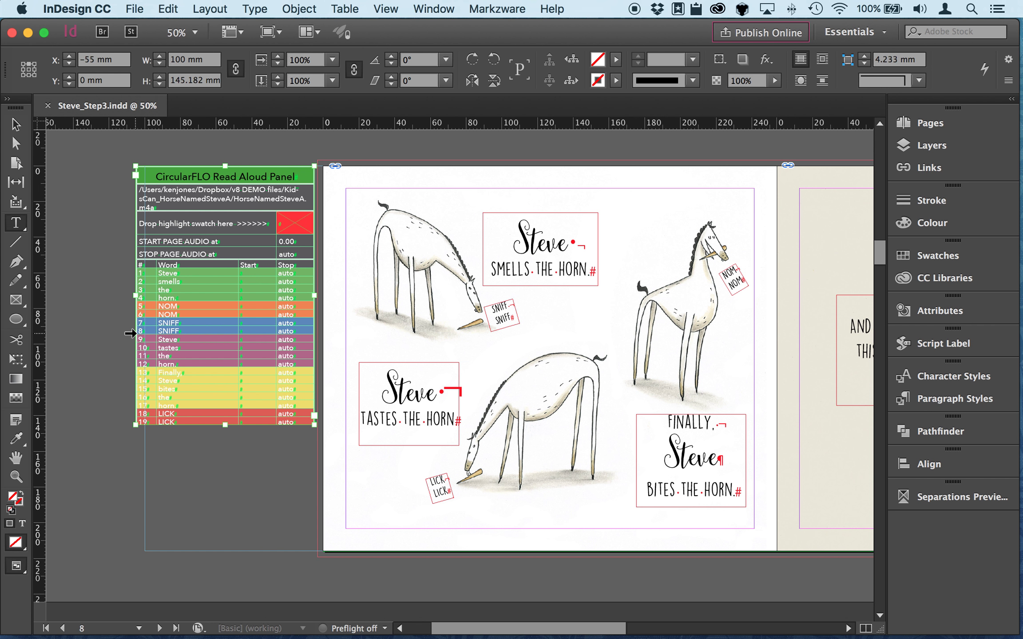
{"action": "mouse_move", "coordinate": [130, 323]}
{"action": "left_mouse_down"}
{"action": "mouse_move", "coordinate": [151, 297]}
{"action": "mouse_move", "coordinate": [130, 329]}
{"action": "left_mouse_up"}
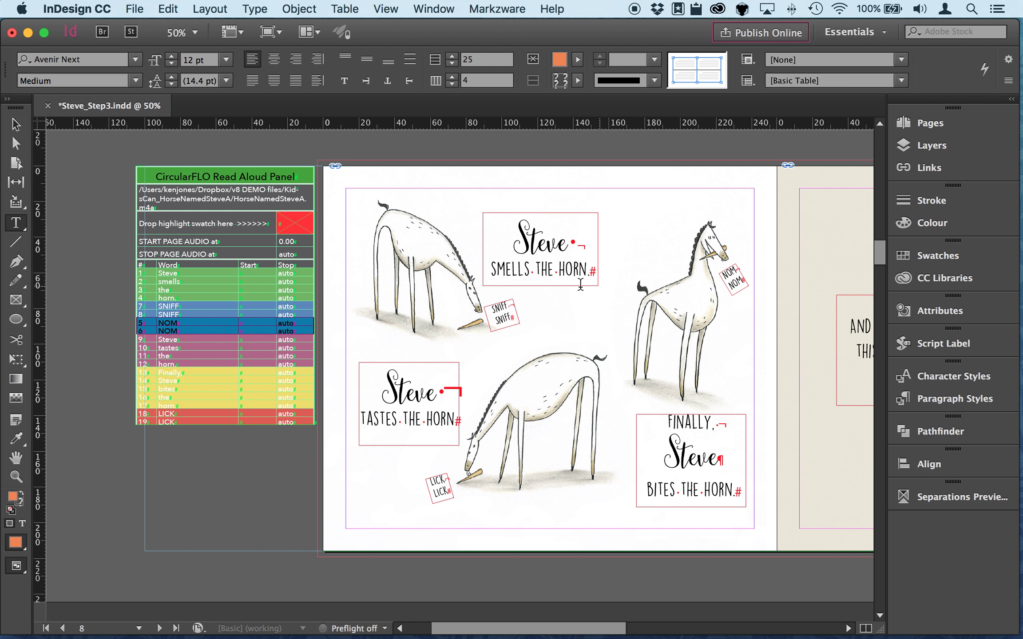
{"action": "left_click_drag", "start_coordinate": [735, 269], "coordinate": [190, 351]}
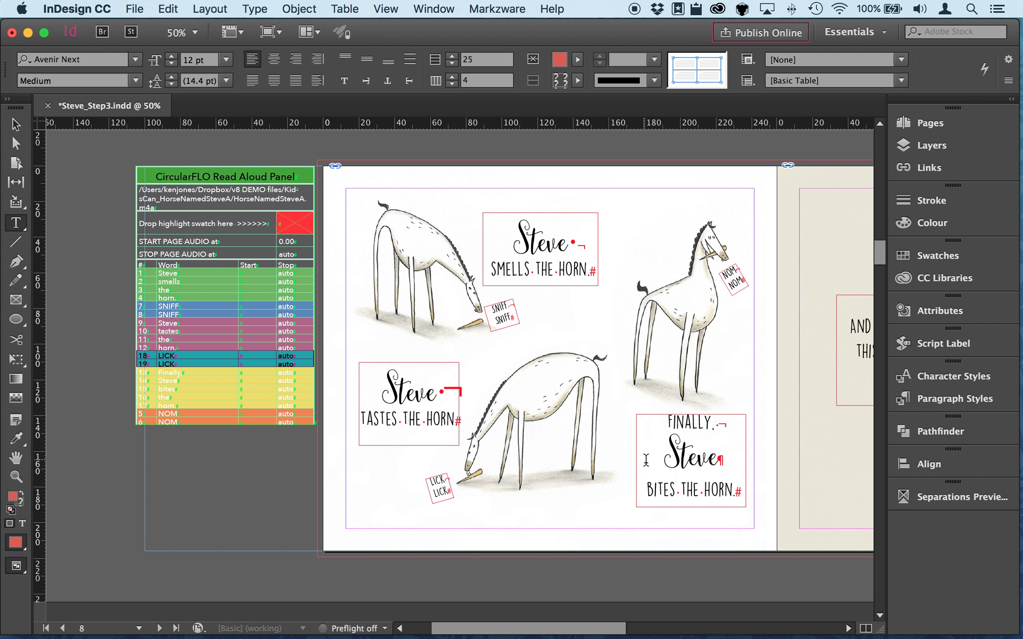
Step: Move page 9's two WOOT rows below row 12, right after Exceptional
{"action": "scroll", "coordinate": [536, 342], "scroll_direction": "right", "scroll_amount": 1}
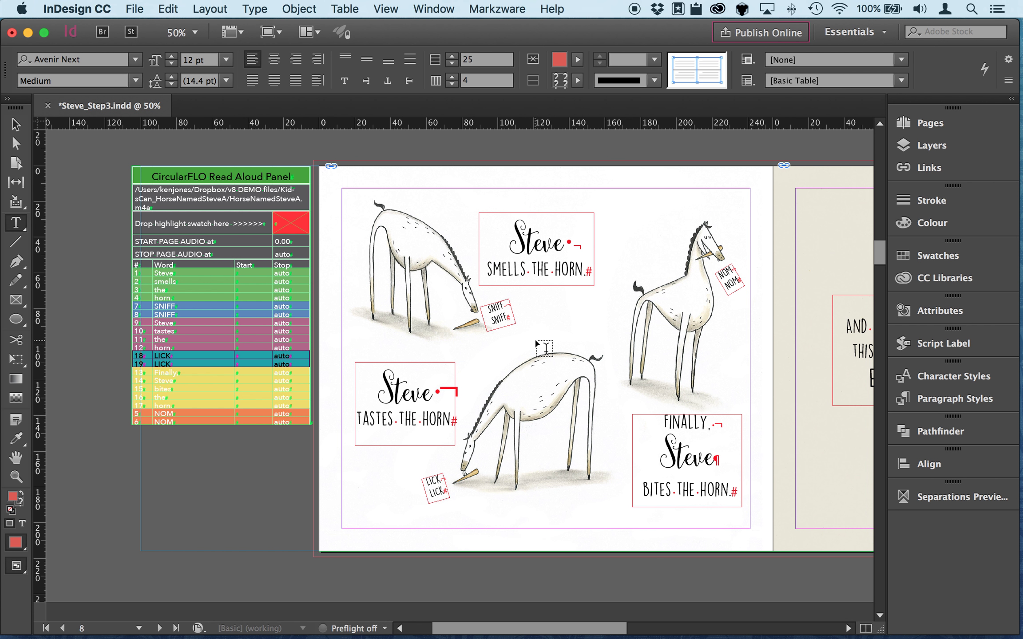
{"action": "scroll", "coordinate": [536, 344], "scroll_direction": "right", "scroll_amount": 10}
{"action": "scroll", "coordinate": [536, 344], "scroll_direction": "right", "scroll_amount": 3}
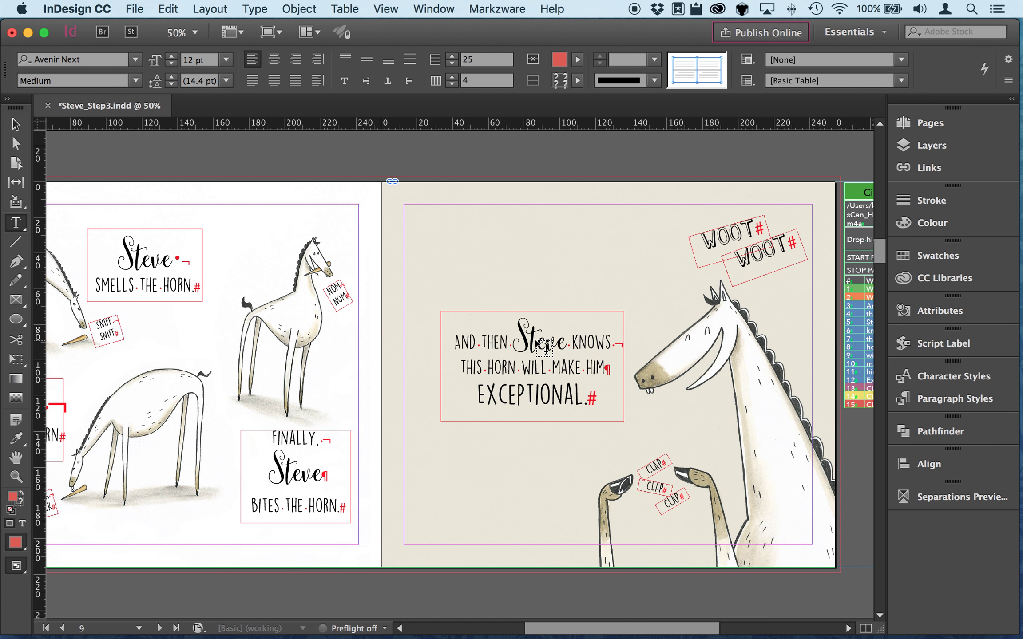
{"action": "scroll", "coordinate": [545, 347], "scroll_direction": "right", "scroll_amount": 3}
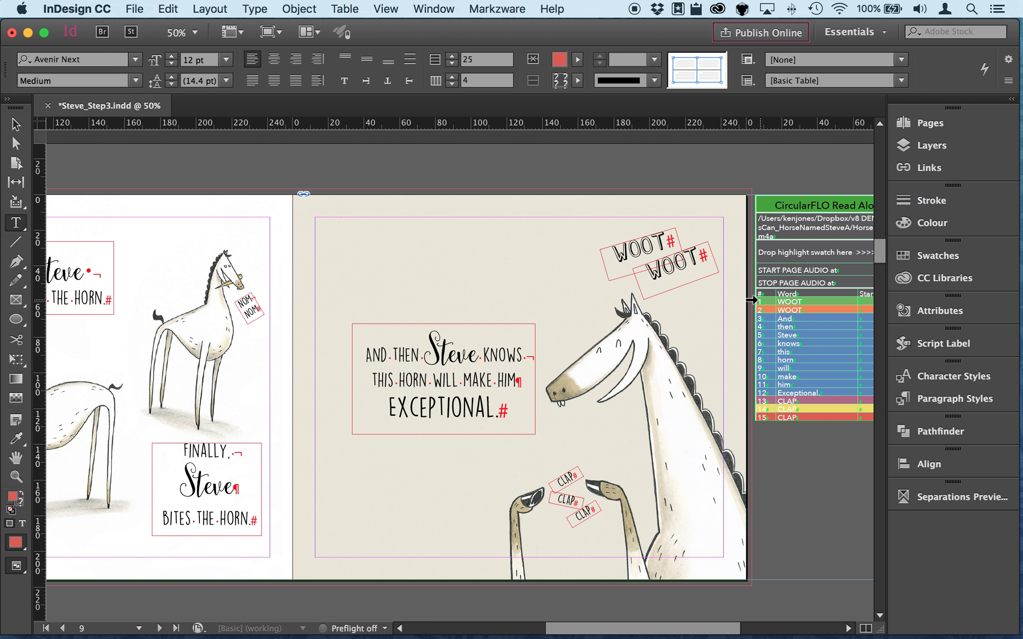
{"action": "left_click_drag", "start_coordinate": [761, 302], "coordinate": [766, 396]}
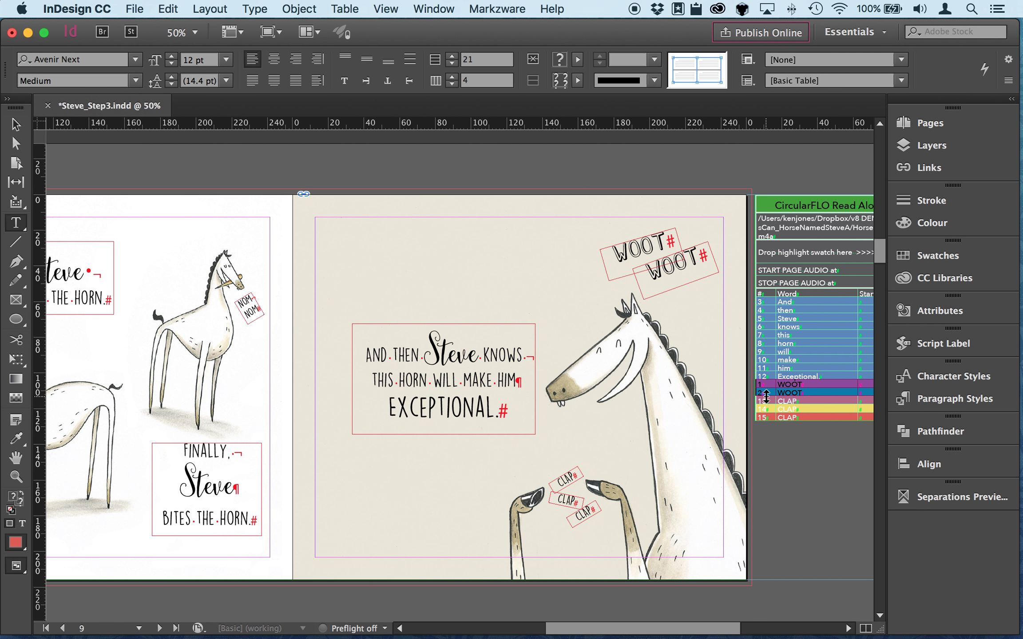
Step: Fit the page 8–9 spread in the window and step on to the page 10–11 spread
{"action": "key", "text": "super+alt+0"}
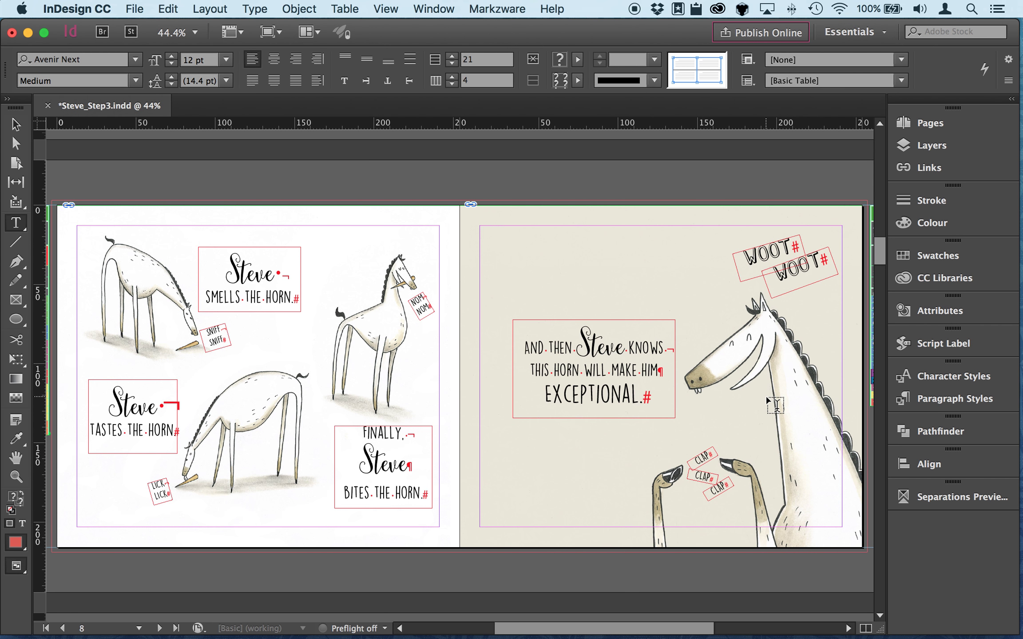
{"action": "key", "text": "shift+Page_Down"}
{"action": "key", "text": "Page_Down"}
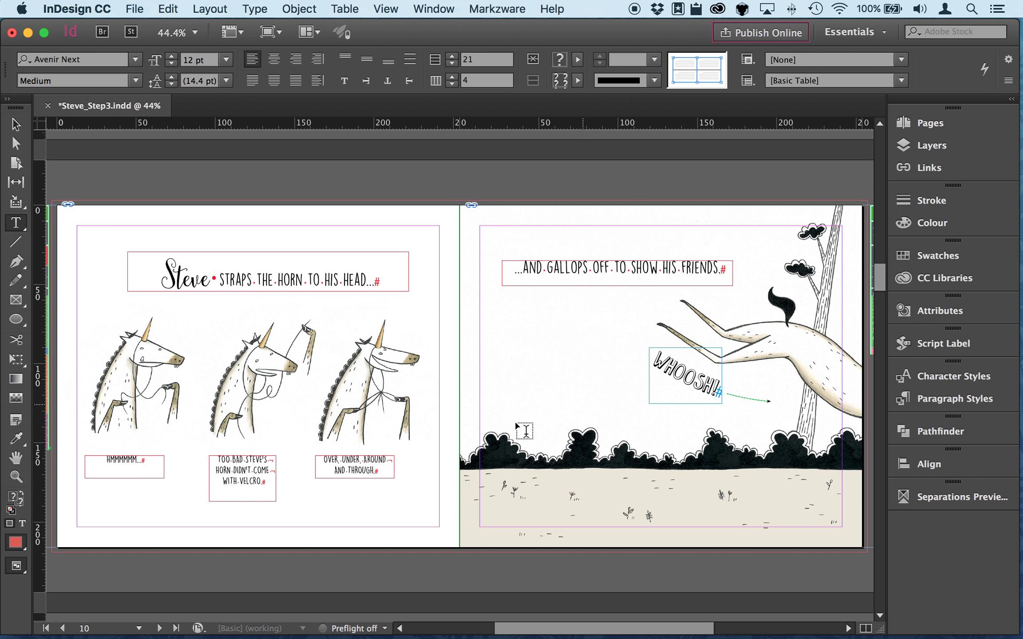
Step: Return to the Selection tool and move past page 11 to the page 12 spread
{"action": "scroll", "coordinate": [501, 446], "scroll_direction": "left", "scroll_amount": 5}
{"action": "scroll", "coordinate": [493, 441], "scroll_direction": "left", "scroll_amount": 2}
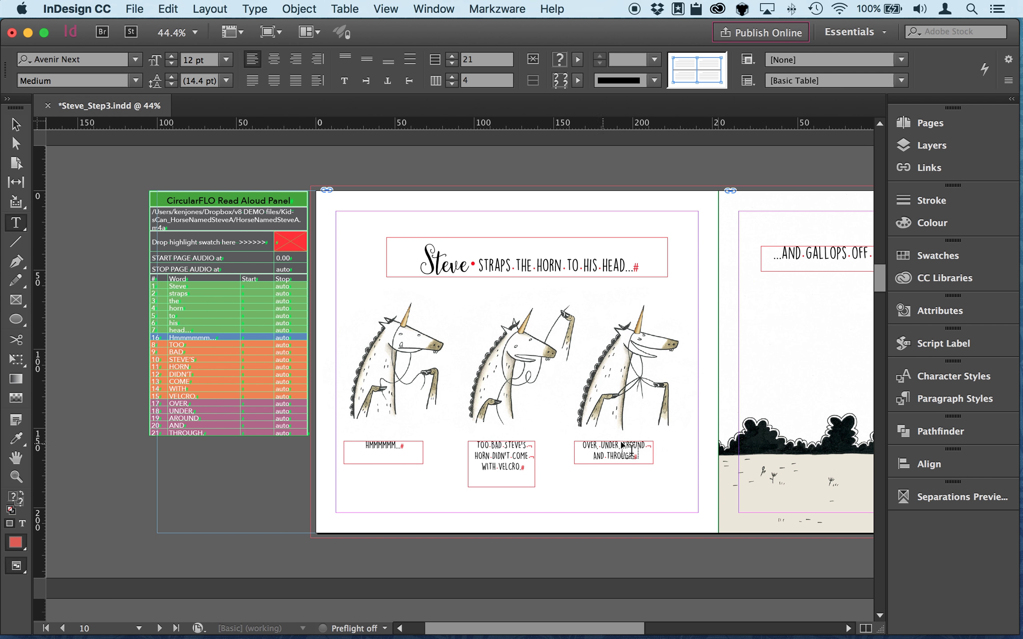
{"action": "left_click", "coordinate": [15, 125]}
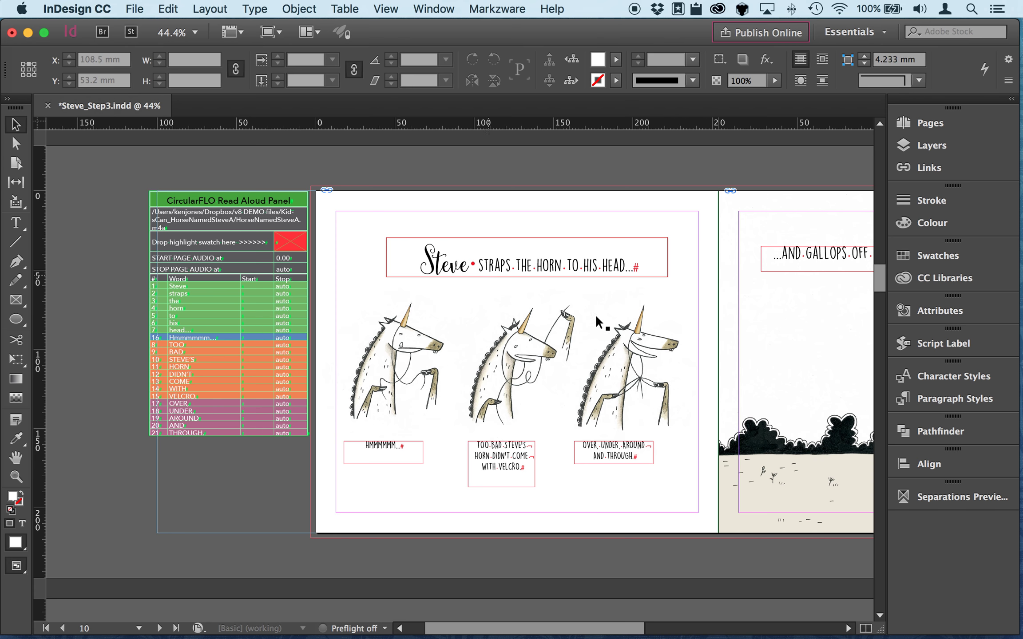
{"action": "key", "text": "shift+Page_Down"}
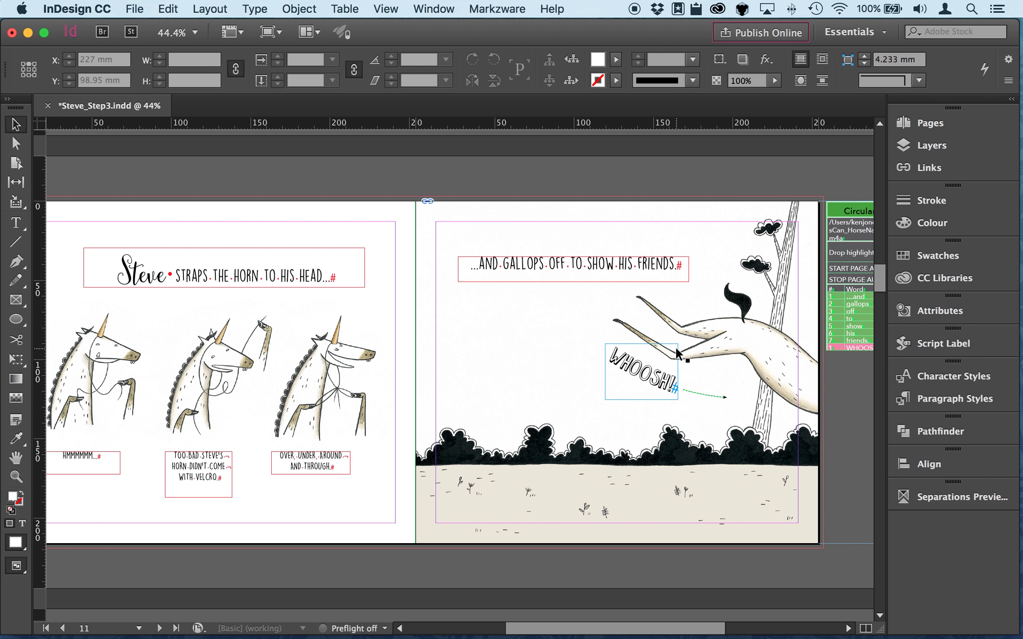
{"action": "scroll", "coordinate": [675, 346], "scroll_direction": "down", "scroll_amount": 5}
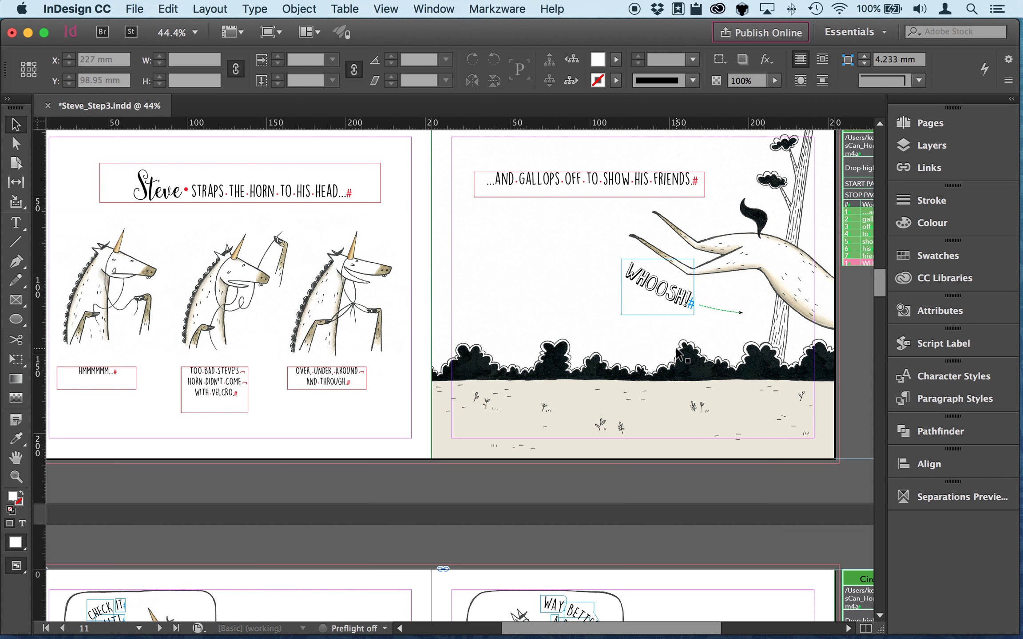
{"action": "scroll", "coordinate": [676, 350], "scroll_direction": "down", "scroll_amount": 10}
{"action": "scroll", "coordinate": [676, 350], "scroll_direction": "left", "scroll_amount": 6}
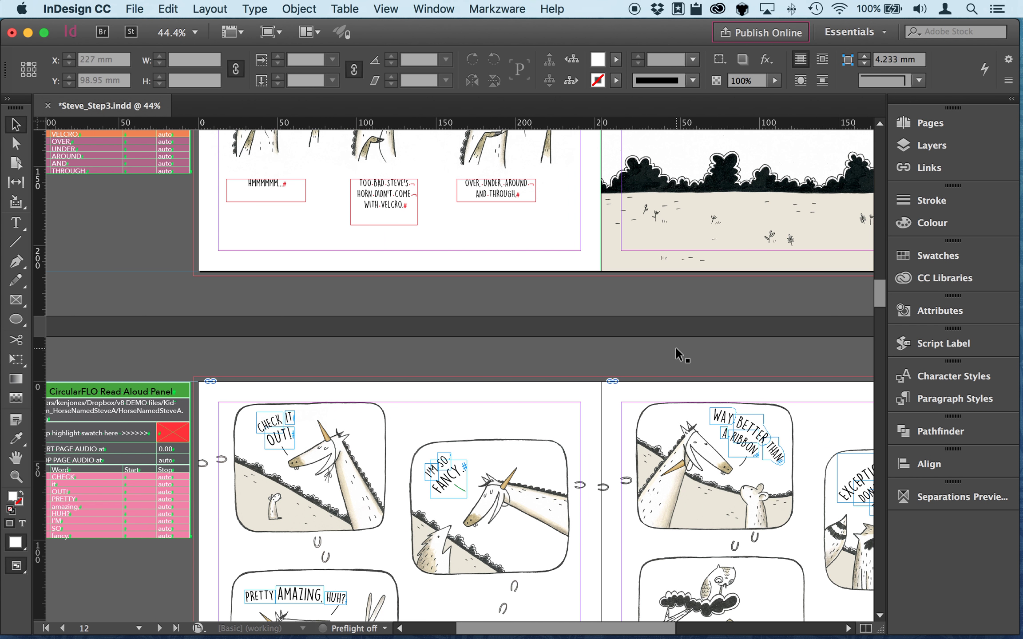
{"action": "scroll", "coordinate": [676, 346], "scroll_direction": "down", "scroll_amount": 1}
{"action": "scroll", "coordinate": [676, 346], "scroll_direction": "down", "scroll_amount": 10}
{"action": "scroll", "coordinate": [675, 346], "scroll_direction": "left", "scroll_amount": 3}
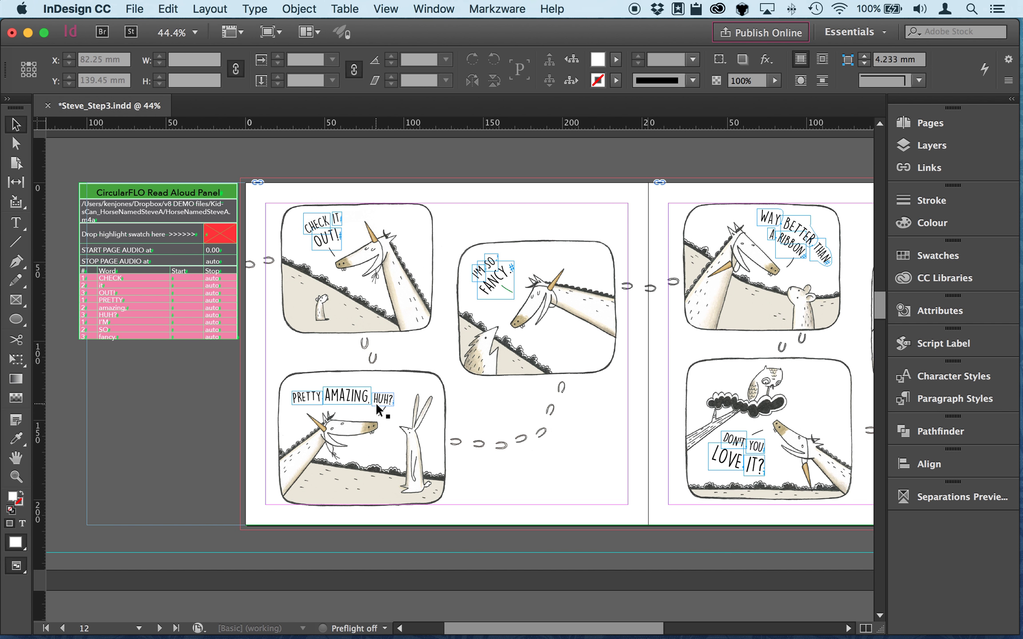
{"action": "left_click", "coordinate": [447, 354]}
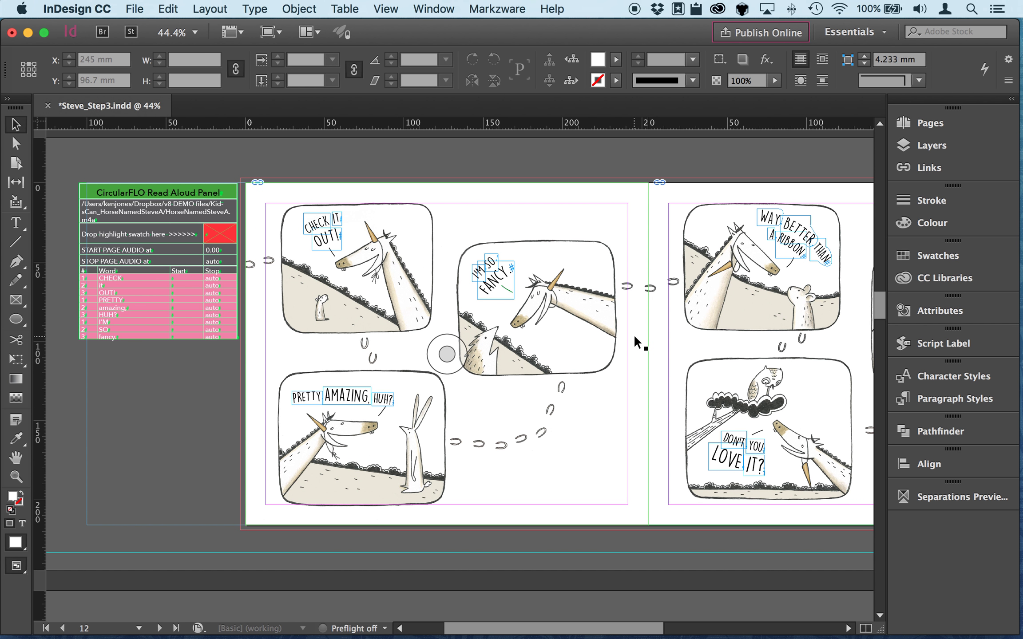
Step: Page forward from page 13 through page 16
{"action": "key", "text": "shift+Page_Down"}
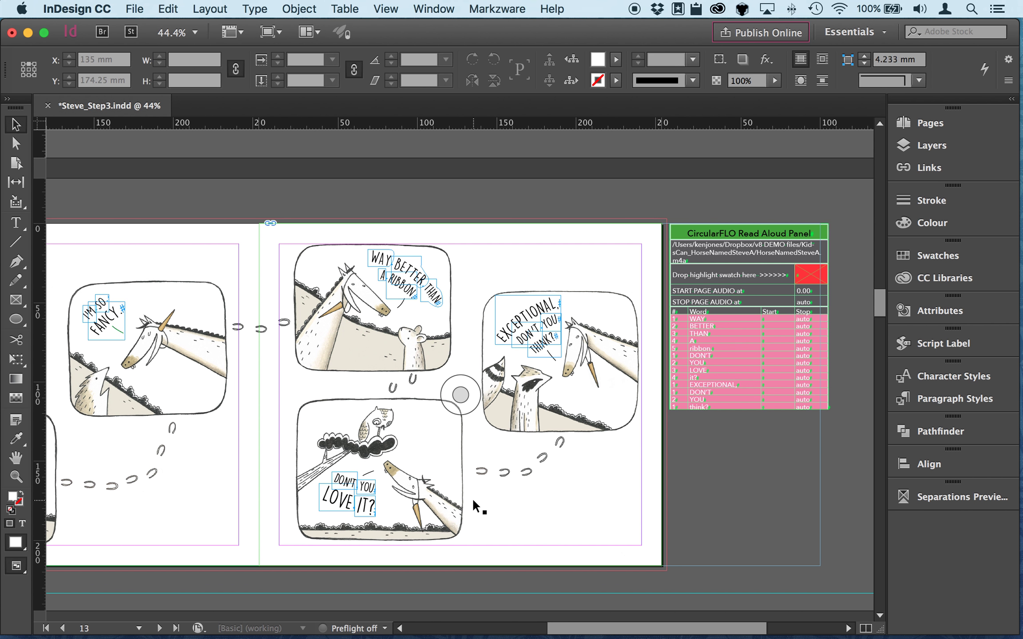
{"action": "scroll", "coordinate": [473, 498], "scroll_direction": "down", "scroll_amount": 1}
{"action": "key", "text": "shift+Page_Down"}
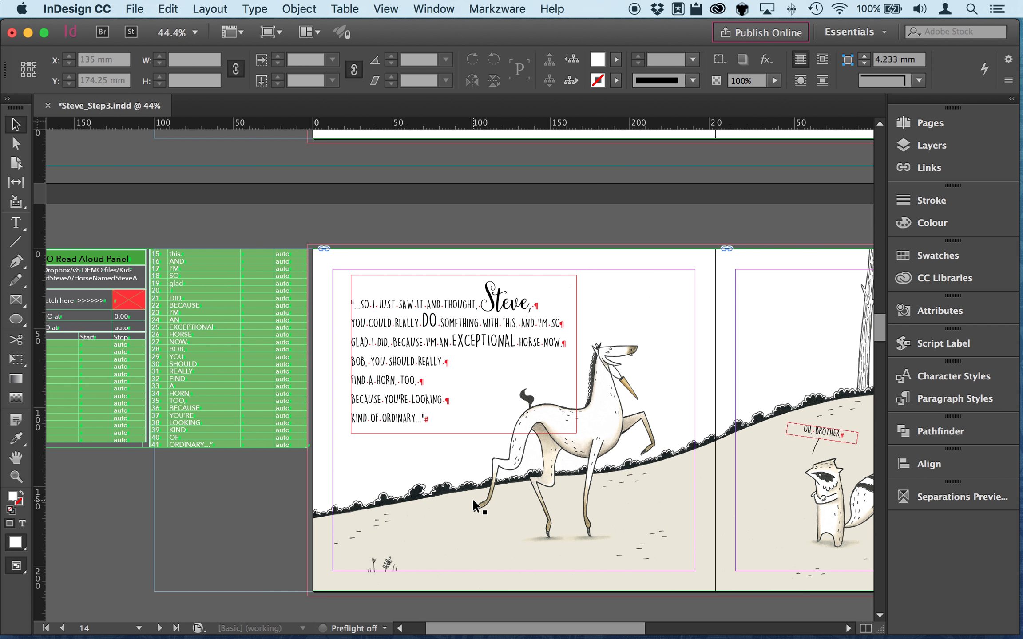
{"action": "key", "text": "shift+Page_Down"}
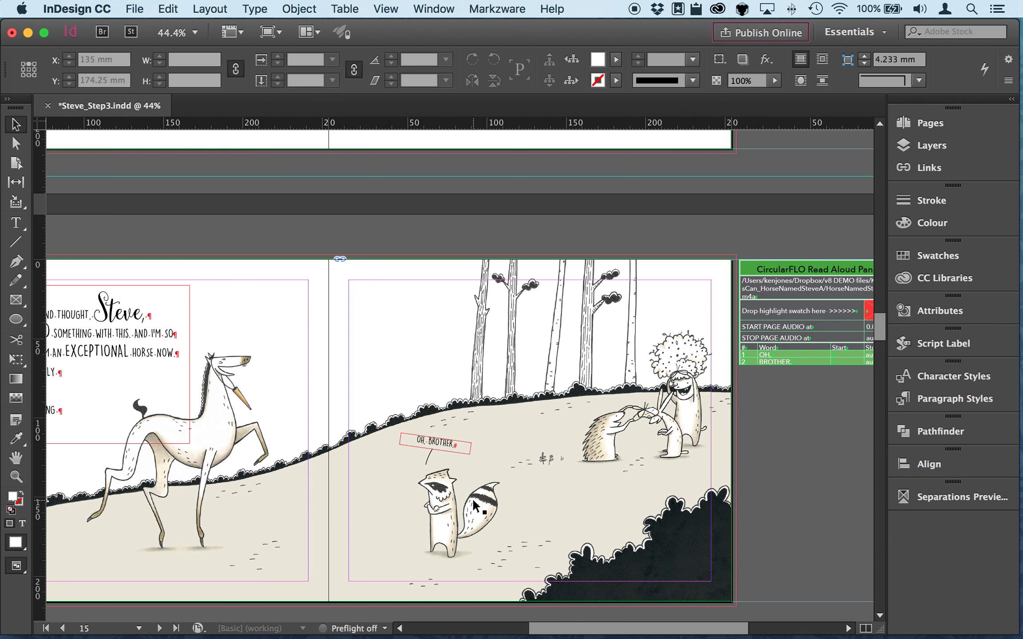
{"action": "key", "text": "shift+Page_Down"}
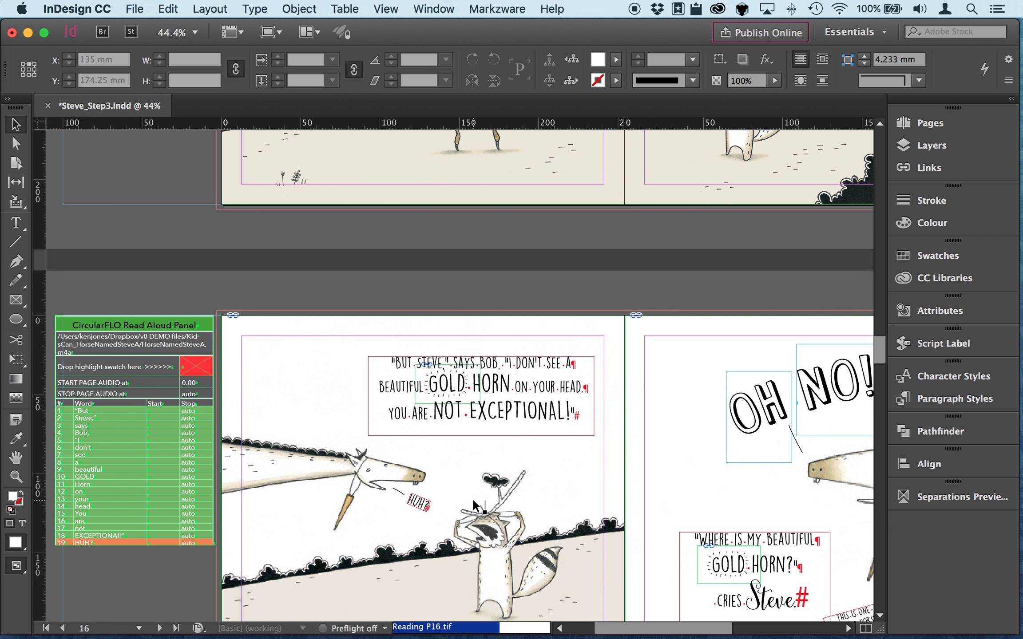
Step: On page 17, move the OH and NO rows to the top of the word table
{"action": "key", "text": "shift+Page_Down"}
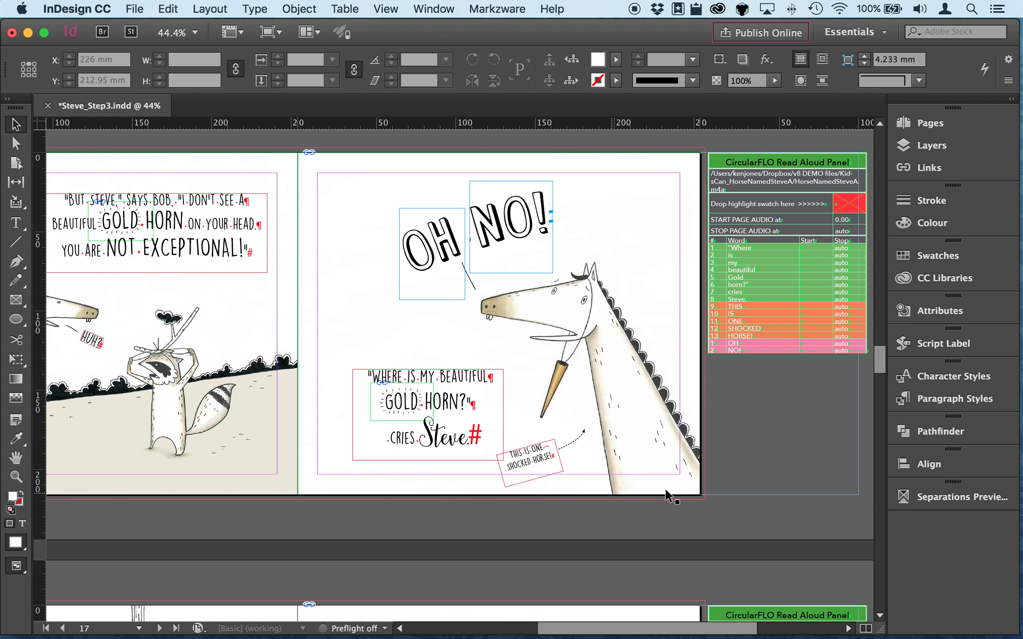
{"action": "key", "text": "t"}
{"action": "left_click", "coordinate": [717, 340]}
{"action": "left_click_drag", "start_coordinate": [703, 342], "coordinate": [716, 242]}
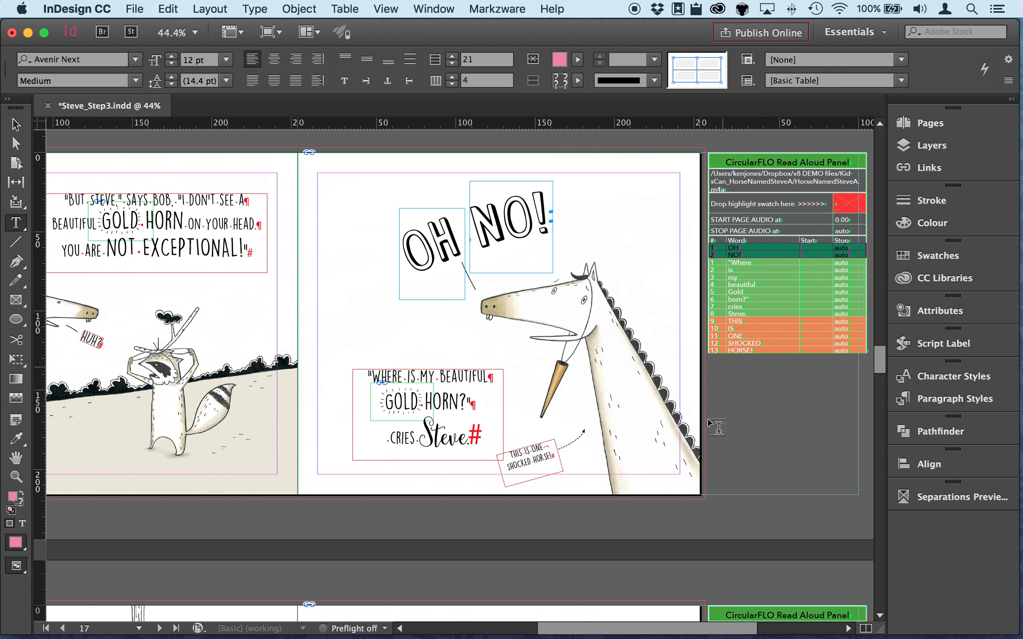
Step: On page 18, move NAH up after UNDER HERE? and NOPE! to the table's end
{"action": "scroll", "coordinate": [513, 465], "scroll_direction": "down", "scroll_amount": 8}
{"action": "scroll", "coordinate": [513, 465], "scroll_direction": "down", "scroll_amount": 10}
{"action": "scroll", "coordinate": [513, 465], "scroll_direction": "left", "scroll_amount": 8}
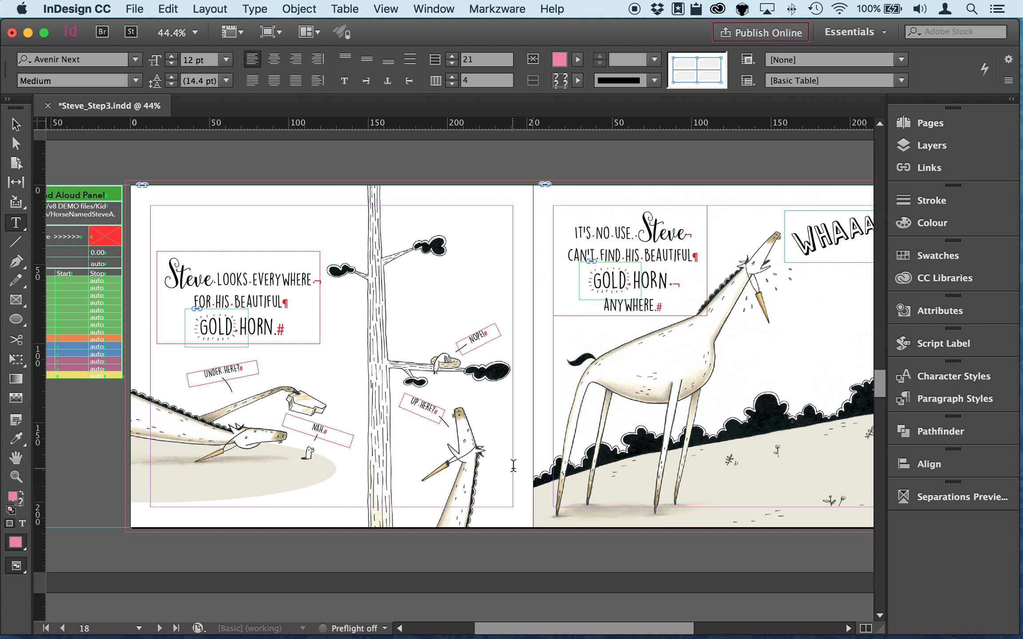
{"action": "scroll", "coordinate": [513, 465], "scroll_direction": "left", "scroll_amount": 4}
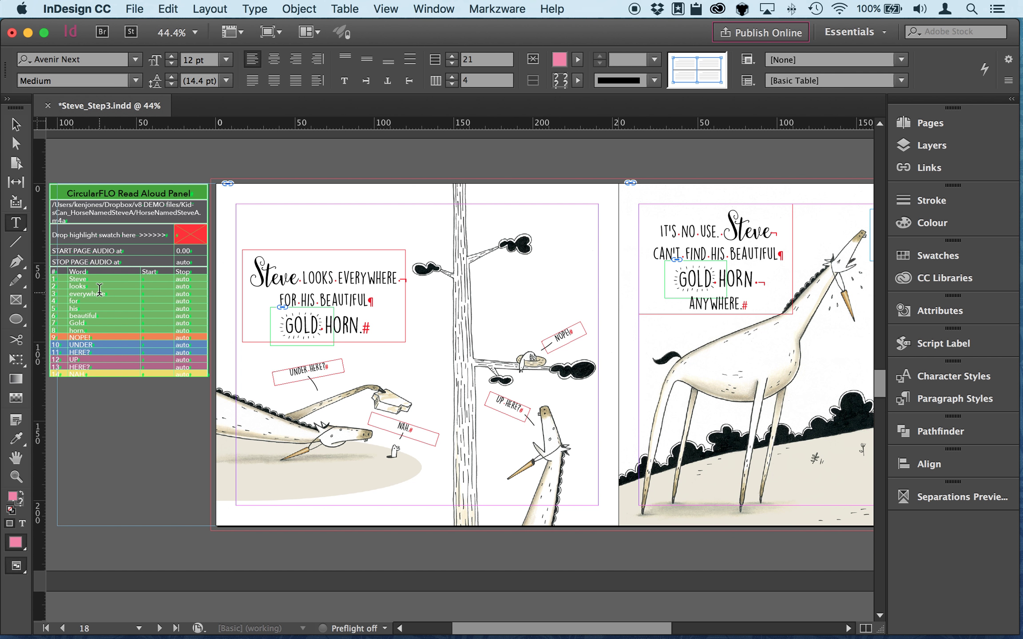
{"action": "left_click_drag", "start_coordinate": [45, 344], "coordinate": [66, 335]}
{"action": "left_click", "coordinate": [48, 375]}
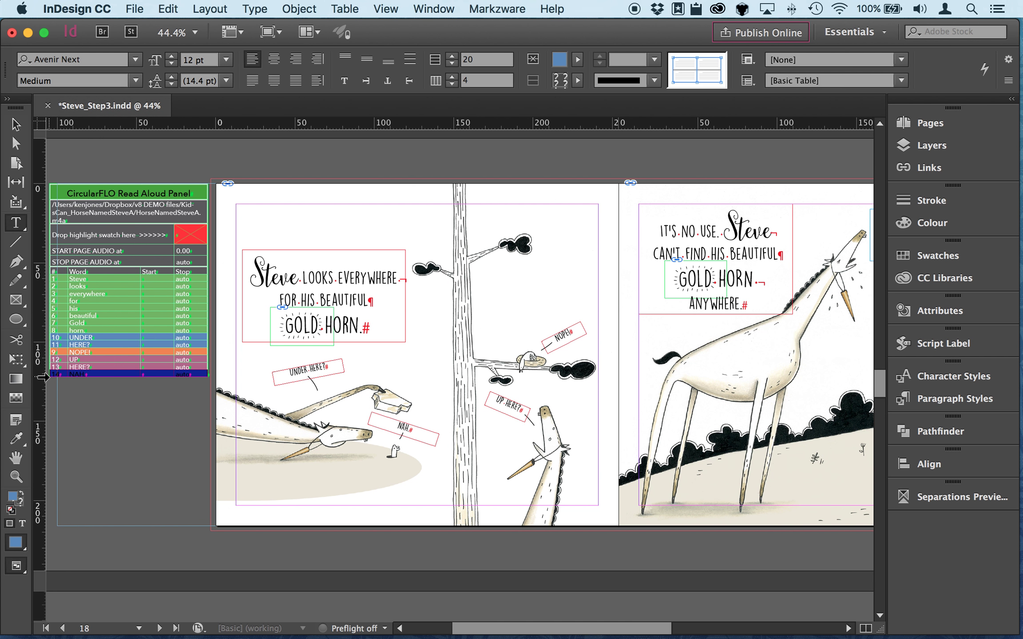
{"action": "key", "text": "super+equal"}
{"action": "key", "text": "super+equal"}
{"action": "key", "text": "super+equal"}
{"action": "key", "text": "super+equal"}
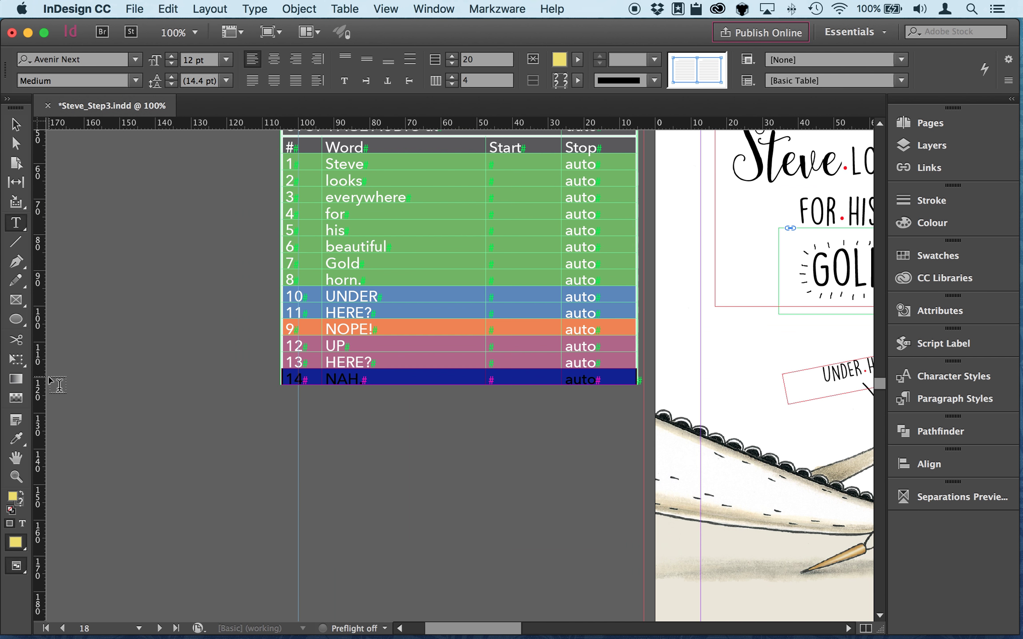
{"action": "left_click_drag", "start_coordinate": [300, 382], "coordinate": [300, 319]}
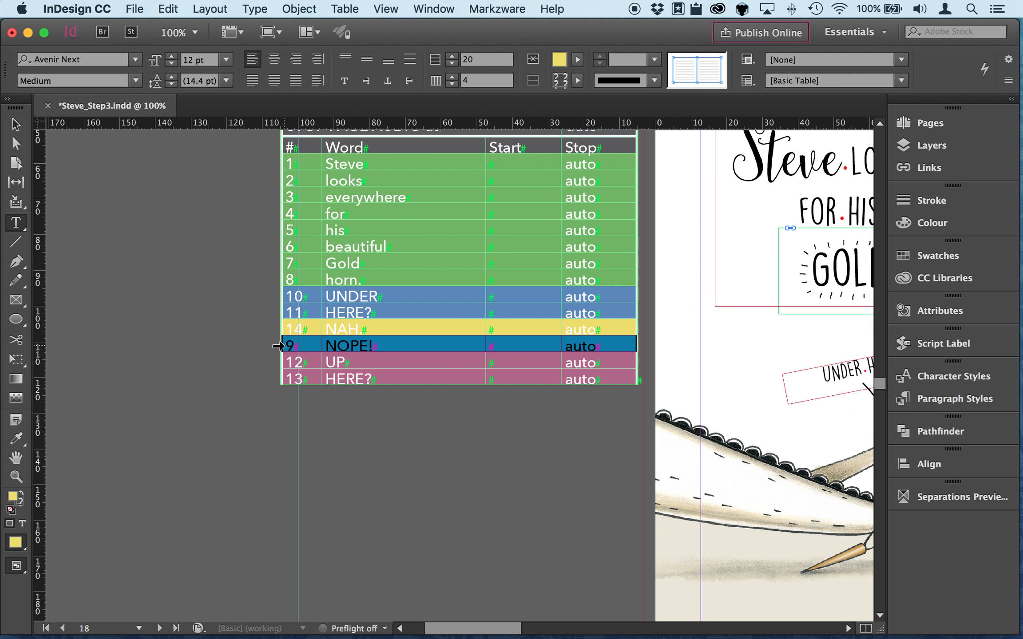
{"action": "left_click_drag", "start_coordinate": [279, 346], "coordinate": [329, 396]}
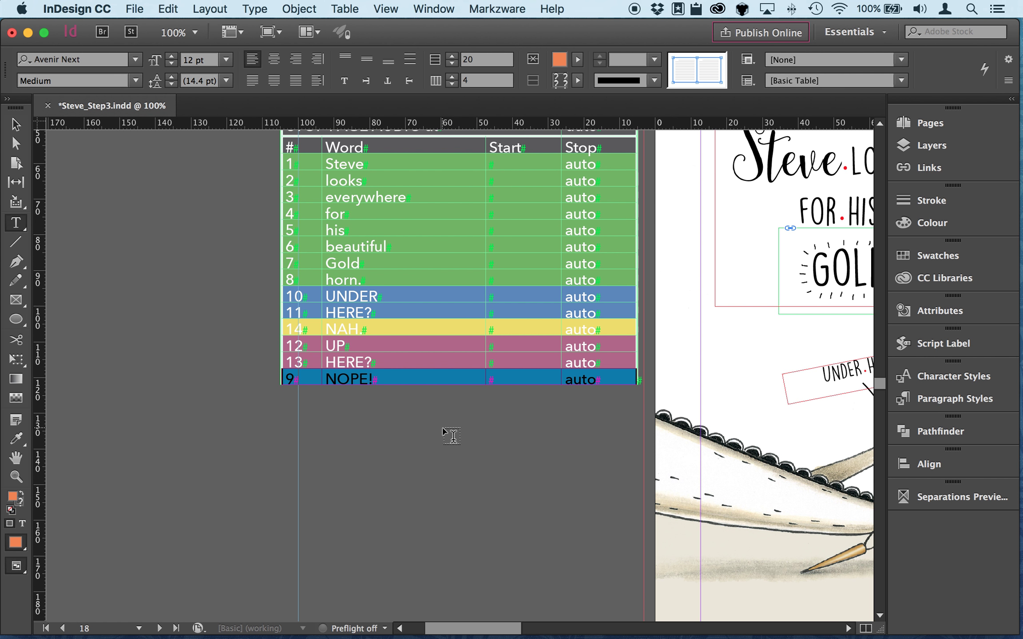
{"action": "scroll", "coordinate": [442, 429], "scroll_direction": "right", "scroll_amount": 10}
{"action": "scroll", "coordinate": [443, 429], "scroll_direction": "up", "scroll_amount": 3}
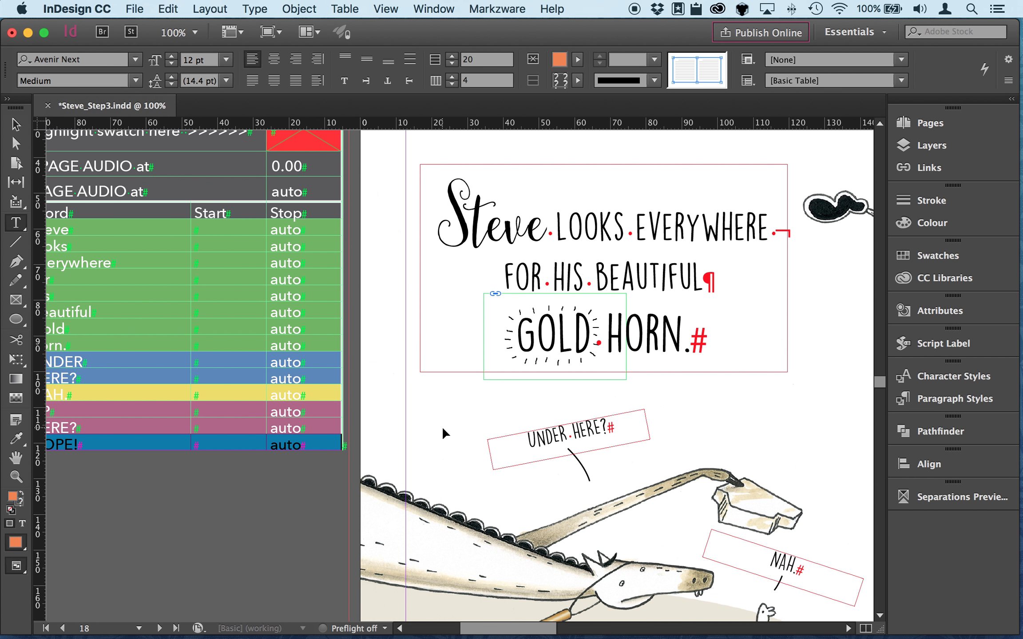
{"action": "key", "text": "super+minus"}
{"action": "key", "text": "super+minus"}
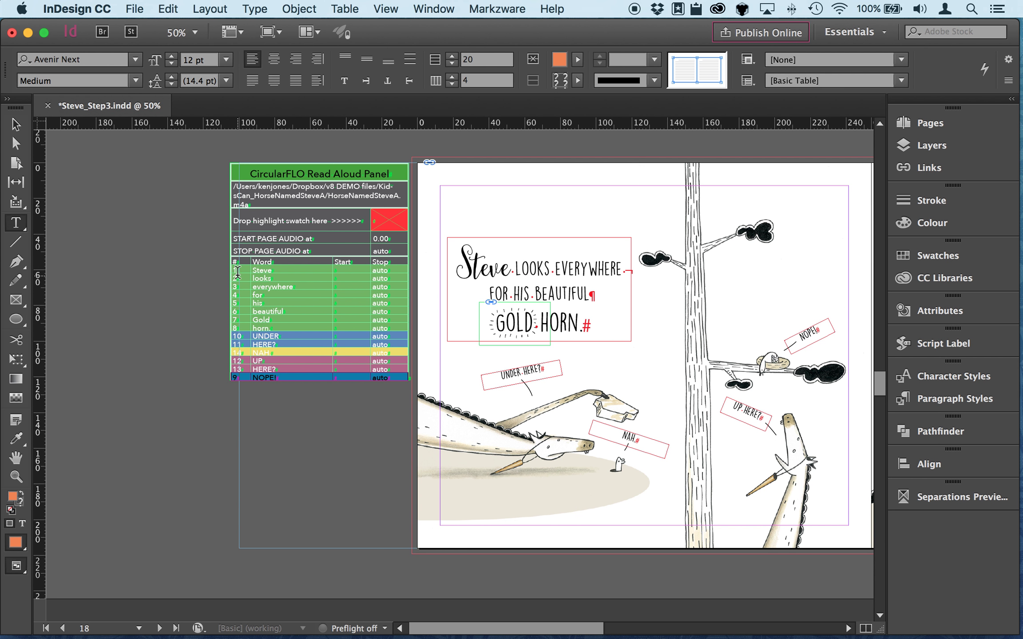
Step: On page 20, put the four CRY rows first and move MR. MOPeYPANTS after SAD, before HIC
{"action": "left_click", "coordinate": [16, 124]}
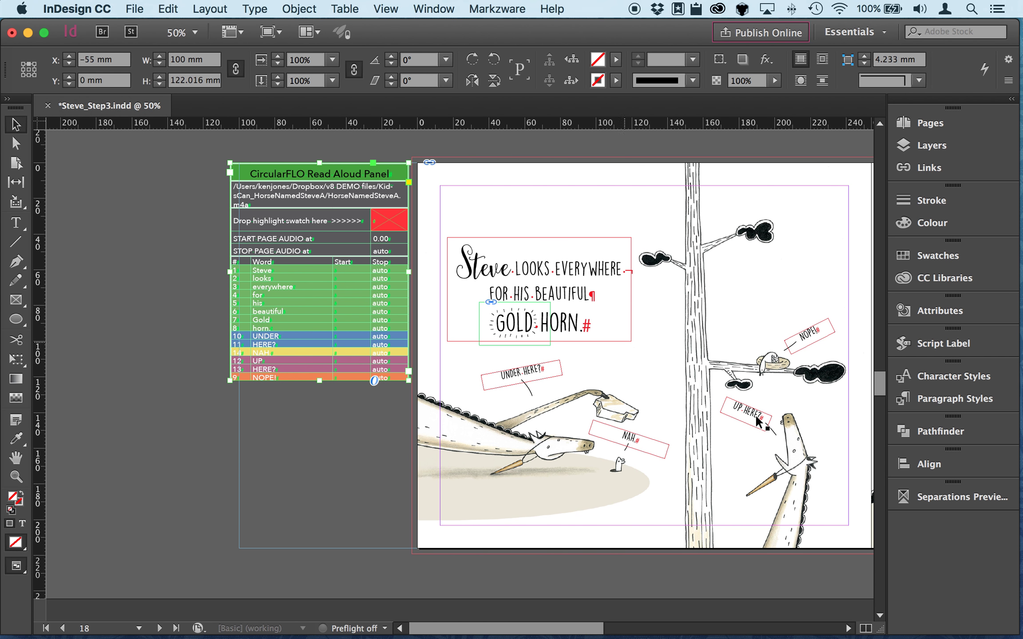
{"action": "scroll", "coordinate": [758, 422], "scroll_direction": "right", "scroll_amount": 10}
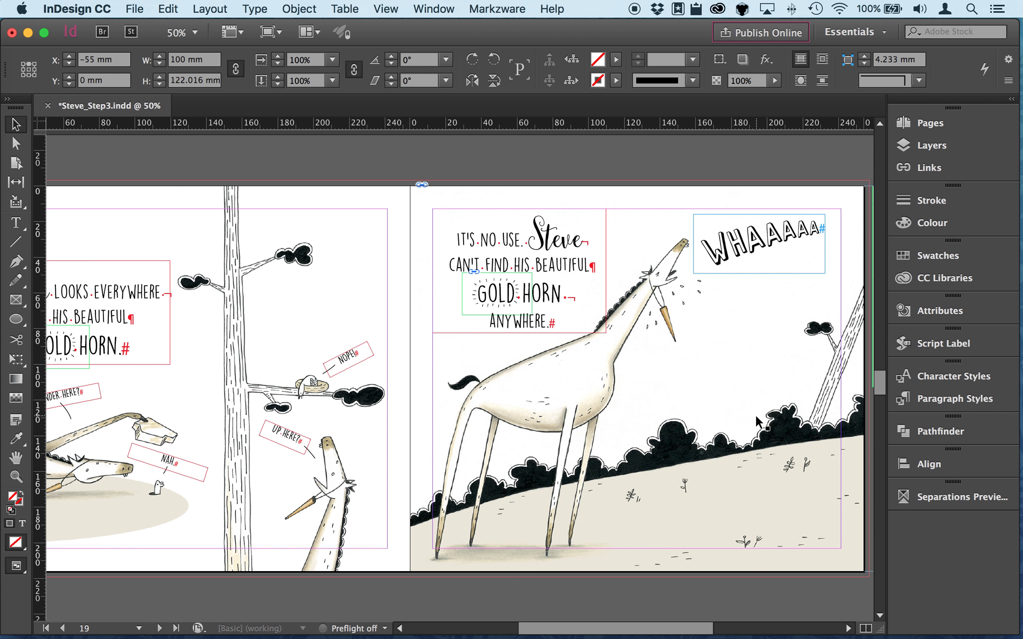
{"action": "scroll", "coordinate": [758, 422], "scroll_direction": "right", "scroll_amount": 3}
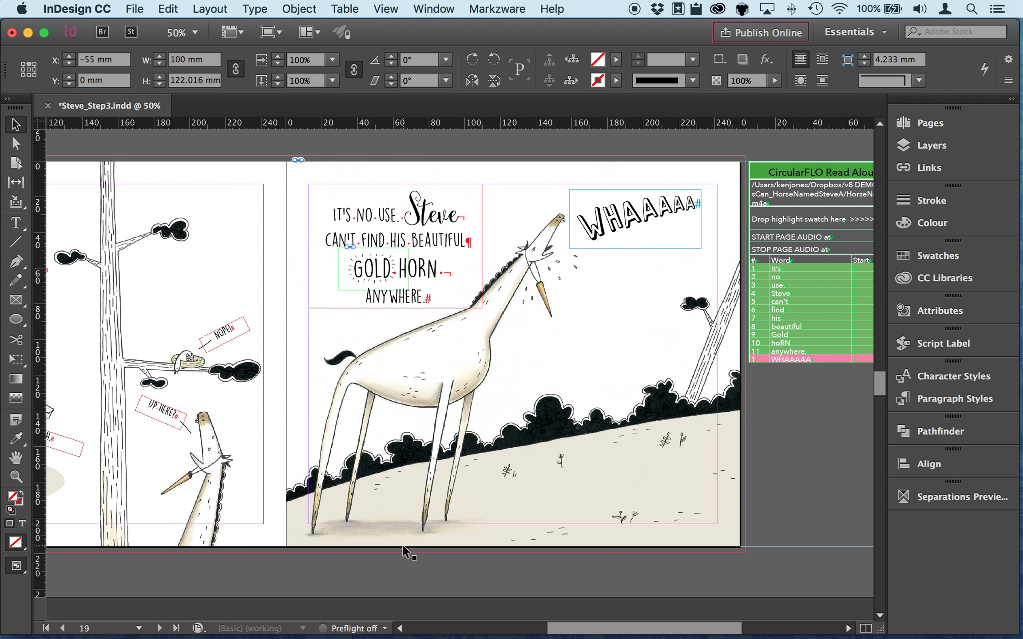
{"action": "scroll", "coordinate": [406, 553], "scroll_direction": "down", "scroll_amount": 5}
{"action": "scroll", "coordinate": [406, 553], "scroll_direction": "left", "scroll_amount": 6}
{"action": "scroll", "coordinate": [406, 553], "scroll_direction": "down", "scroll_amount": 3}
{"action": "scroll", "coordinate": [406, 553], "scroll_direction": "left", "scroll_amount": 3}
{"action": "scroll", "coordinate": [403, 551], "scroll_direction": "down", "scroll_amount": 6}
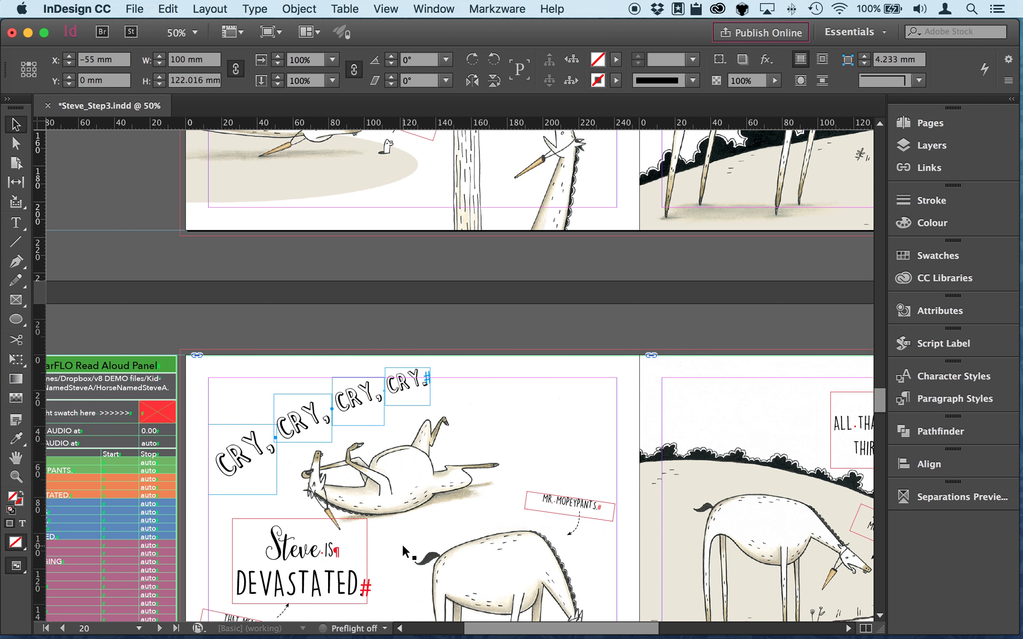
{"action": "scroll", "coordinate": [403, 551], "scroll_direction": "left", "scroll_amount": 5}
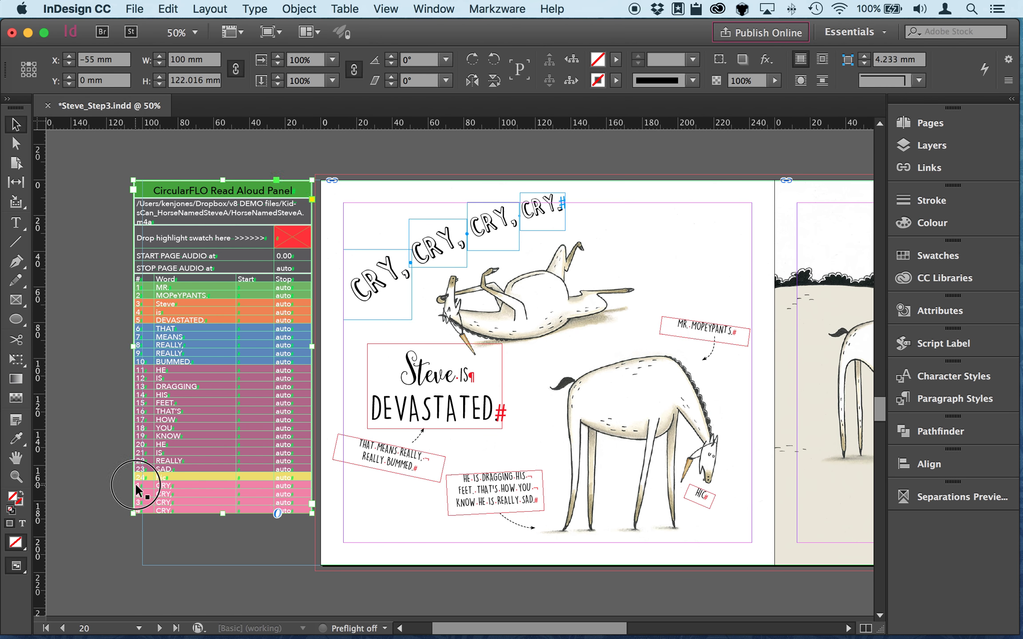
{"action": "left_click_drag", "start_coordinate": [137, 486], "coordinate": [147, 282]}
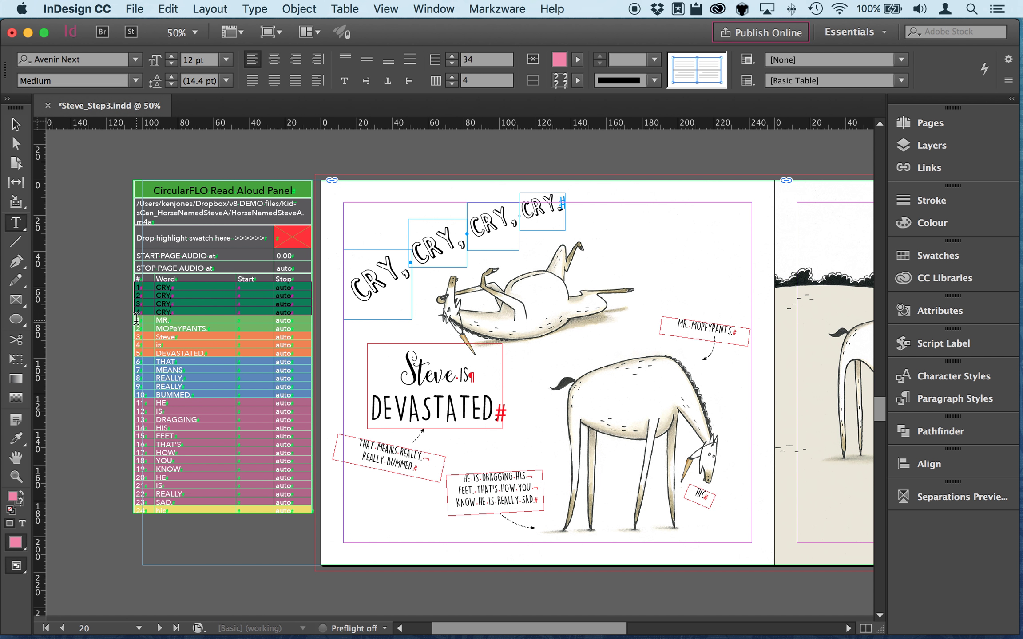
{"action": "left_click_drag", "start_coordinate": [135, 319], "coordinate": [155, 505]}
{"action": "left_click", "coordinate": [191, 540]}
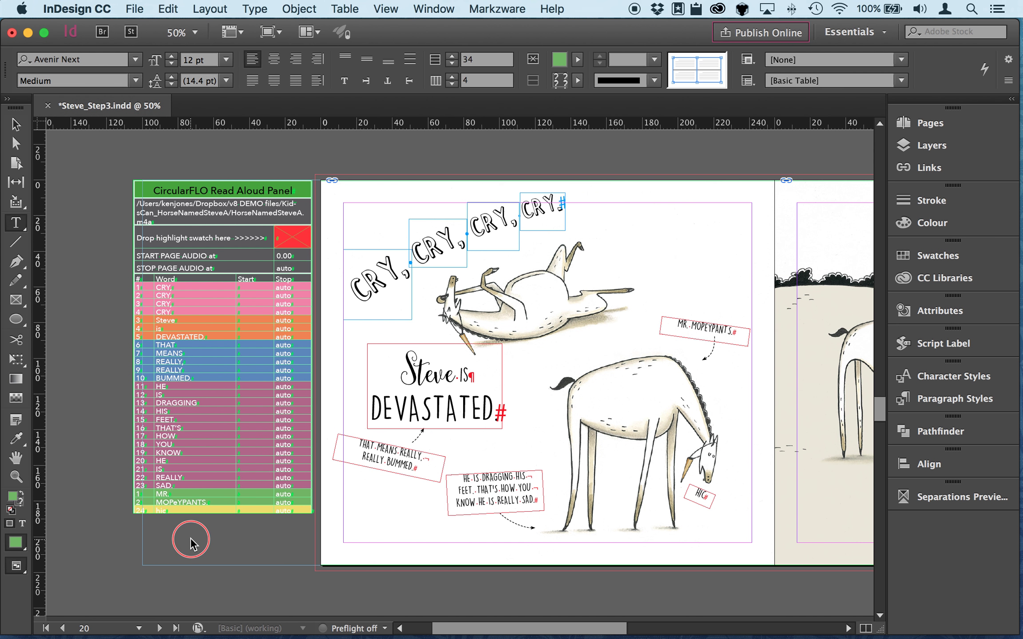
Step: On the page 25 spread, drag the SPLOOSH! row above the HEY! row in the word table
{"action": "scroll", "coordinate": [558, 505], "scroll_direction": "right", "scroll_amount": 10}
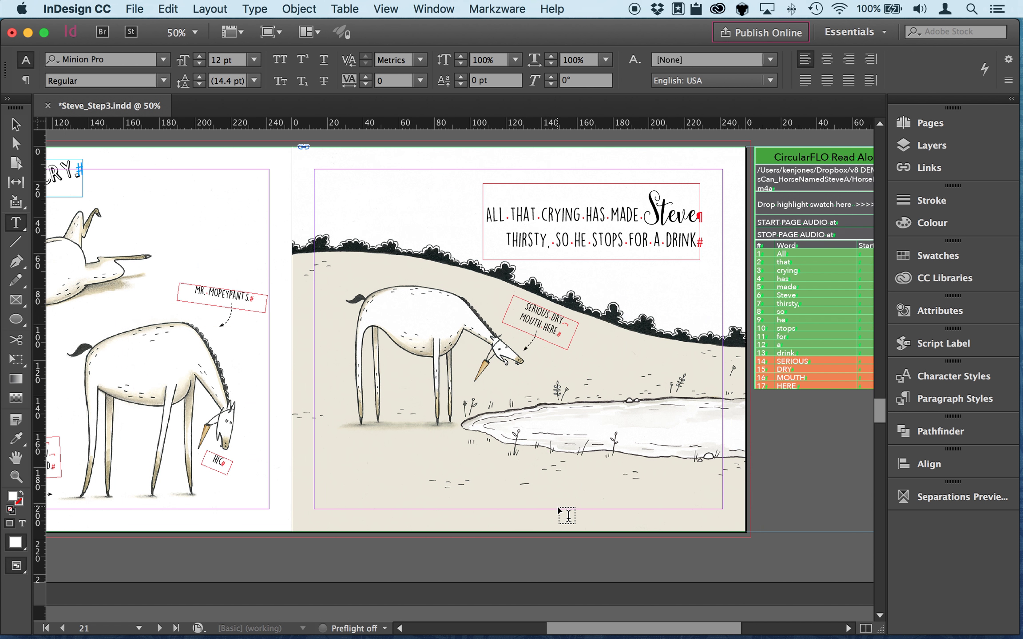
{"action": "scroll", "coordinate": [529, 486], "scroll_direction": "left", "scroll_amount": 5}
{"action": "scroll", "coordinate": [535, 486], "scroll_direction": "down", "scroll_amount": 10}
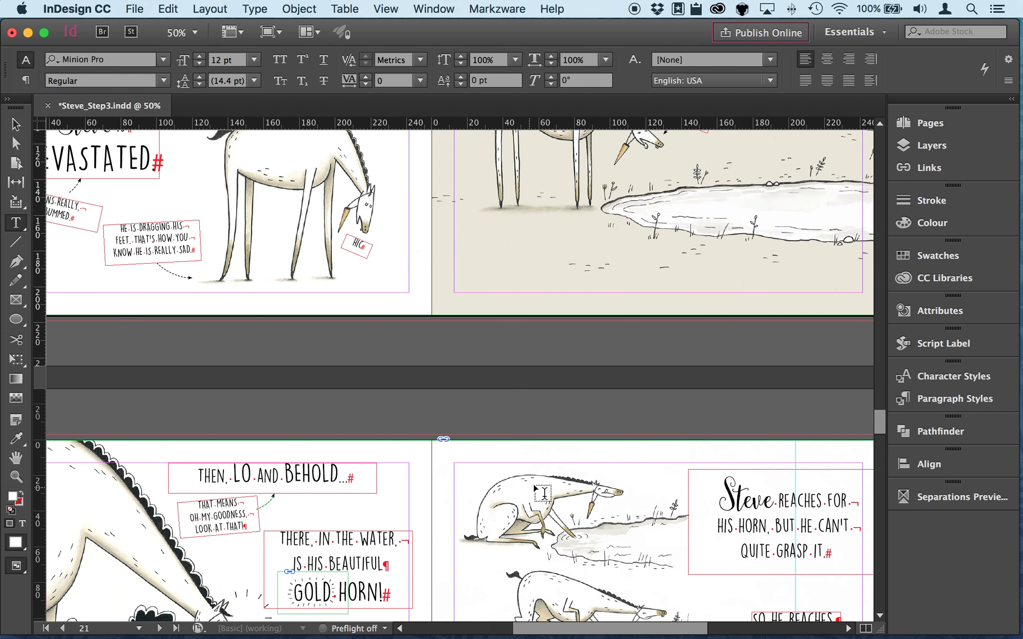
{"action": "scroll", "coordinate": [543, 493], "scroll_direction": "down", "scroll_amount": 5}
{"action": "scroll", "coordinate": [543, 492], "scroll_direction": "left", "scroll_amount": 3}
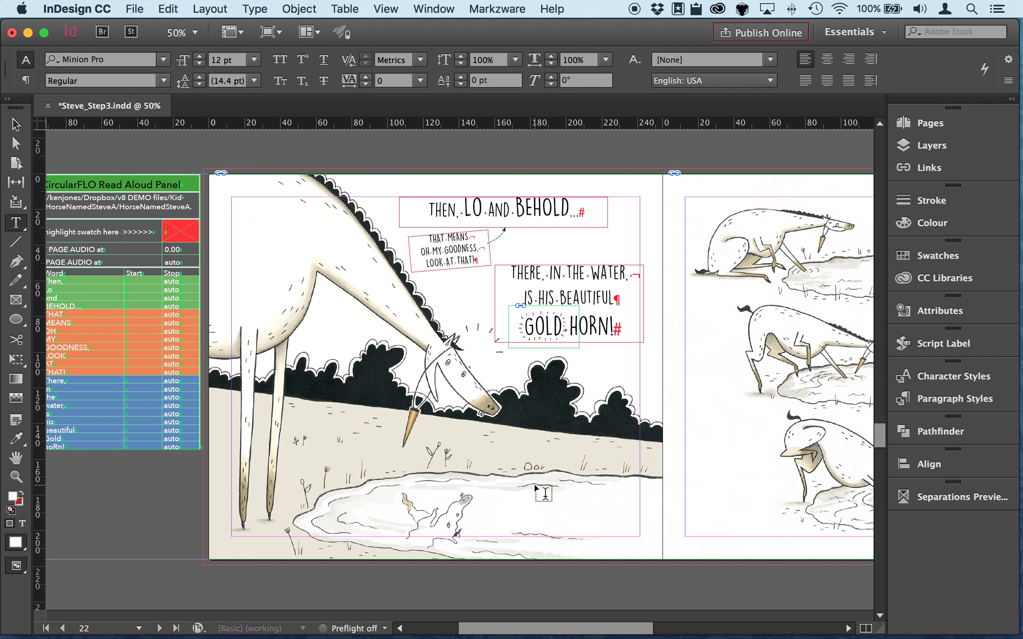
{"action": "scroll", "coordinate": [544, 493], "scroll_direction": "left", "scroll_amount": 3}
{"action": "scroll", "coordinate": [544, 493], "scroll_direction": "down", "scroll_amount": 1}
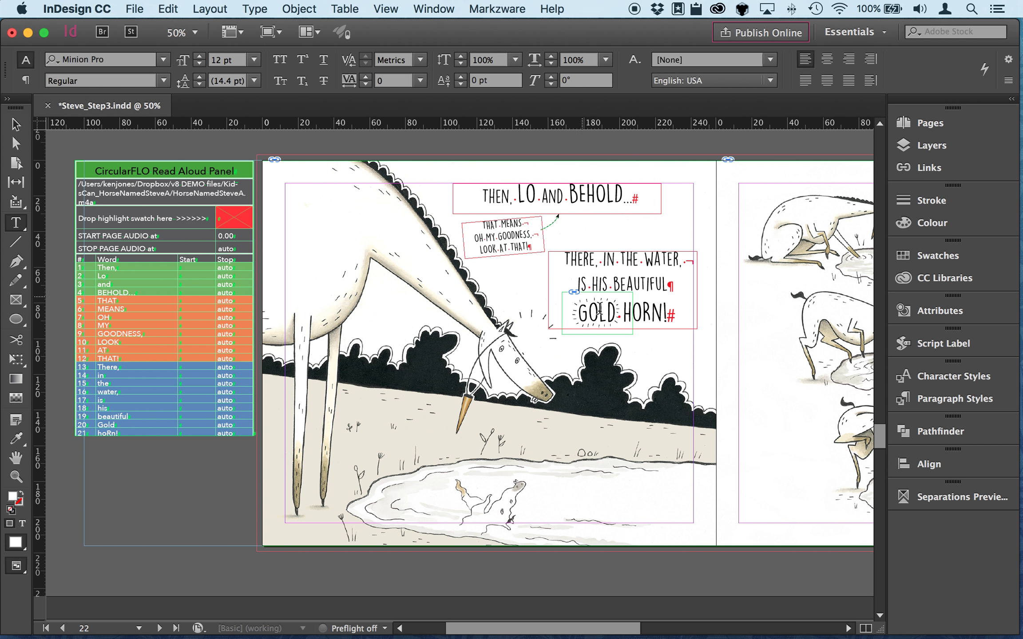
{"action": "scroll", "coordinate": [612, 315], "scroll_direction": "right", "scroll_amount": 15}
{"action": "scroll", "coordinate": [577, 421], "scroll_direction": "up", "scroll_amount": 1}
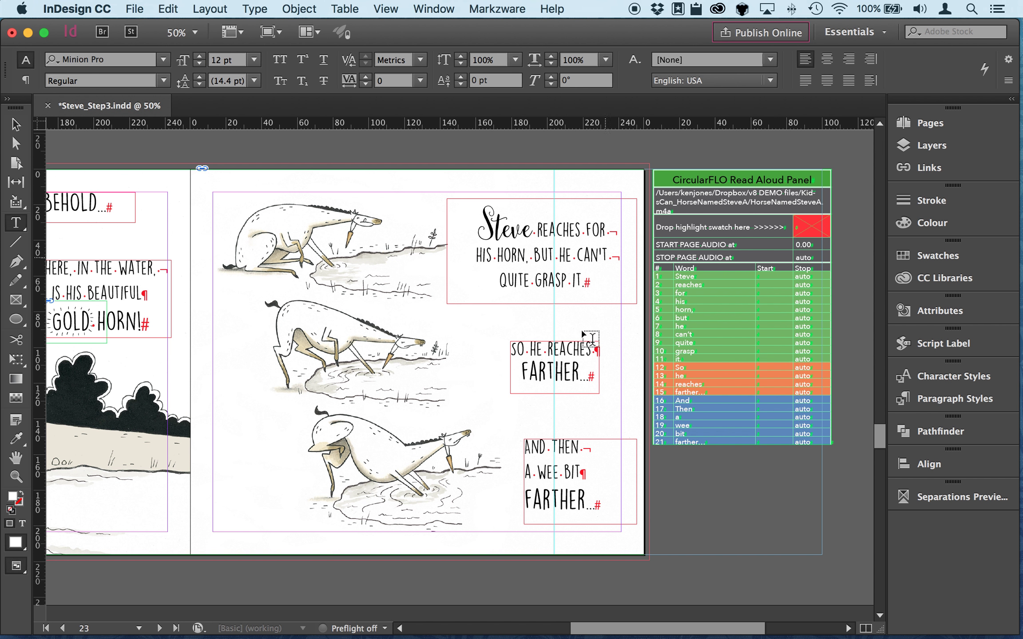
{"action": "scroll", "coordinate": [567, 517], "scroll_direction": "down", "scroll_amount": 10}
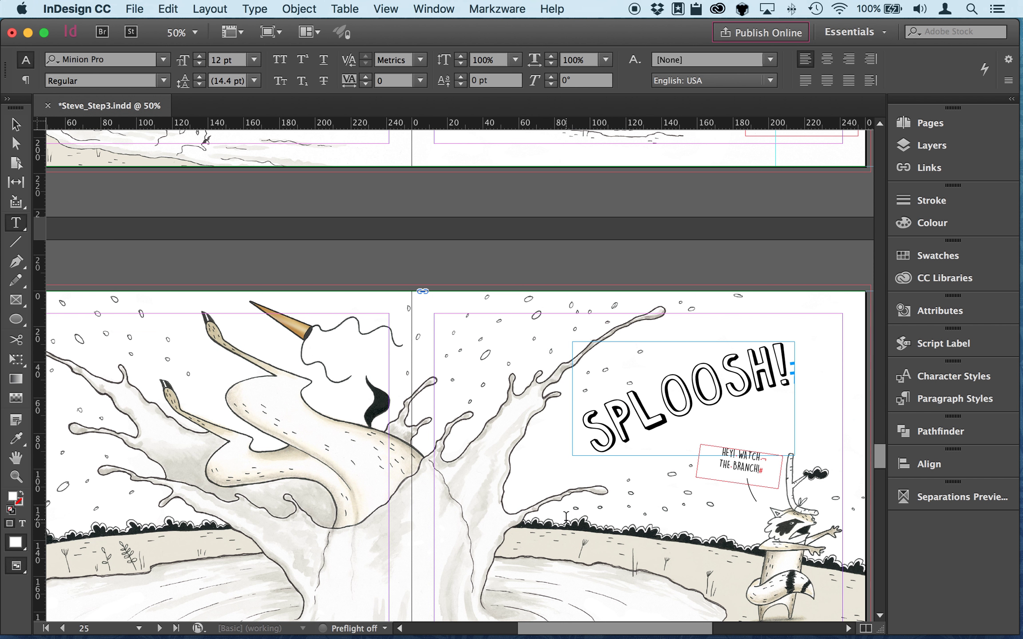
{"action": "scroll", "coordinate": [566, 518], "scroll_direction": "left", "scroll_amount": 6}
{"action": "scroll", "coordinate": [566, 517], "scroll_direction": "down", "scroll_amount": 5}
{"action": "scroll", "coordinate": [566, 517], "scroll_direction": "left", "scroll_amount": 3}
{"action": "scroll", "coordinate": [566, 517], "scroll_direction": "right", "scroll_amount": 10}
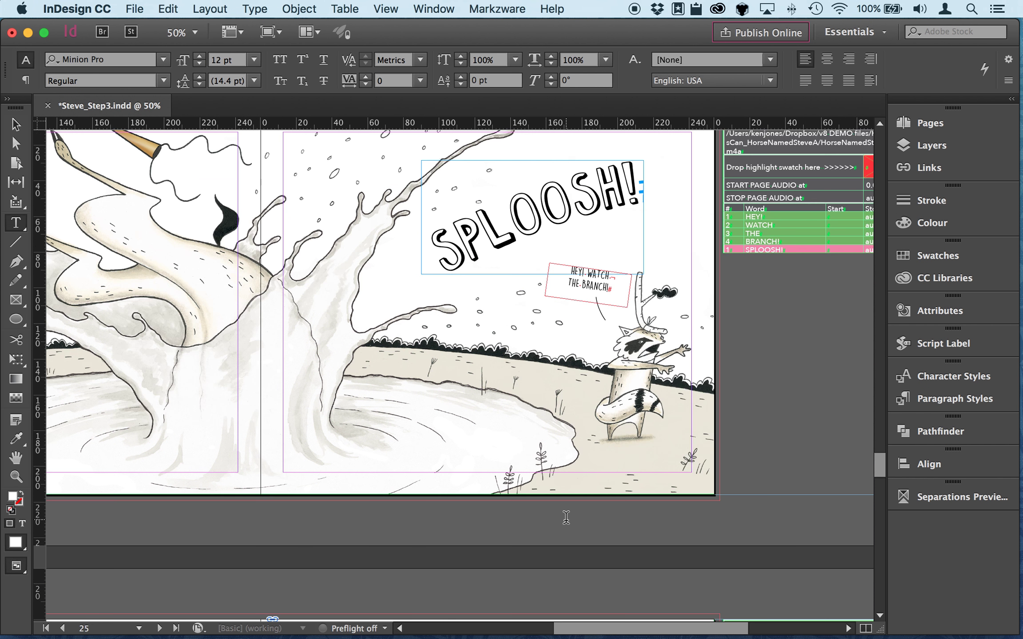
{"action": "left_click", "coordinate": [740, 250]}
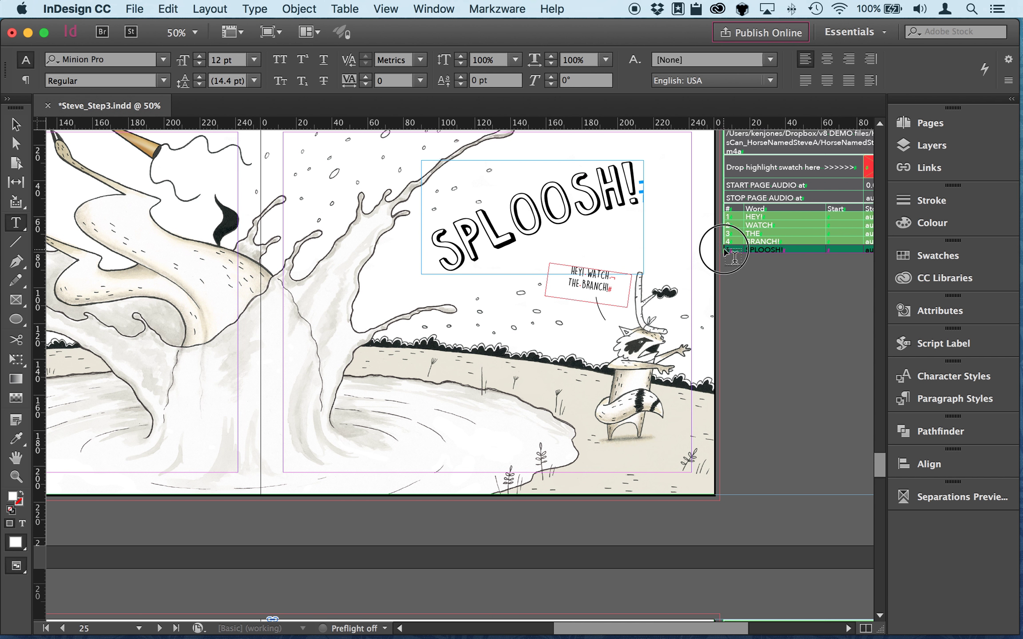
{"action": "left_click_drag", "start_coordinate": [740, 252], "coordinate": [739, 212]}
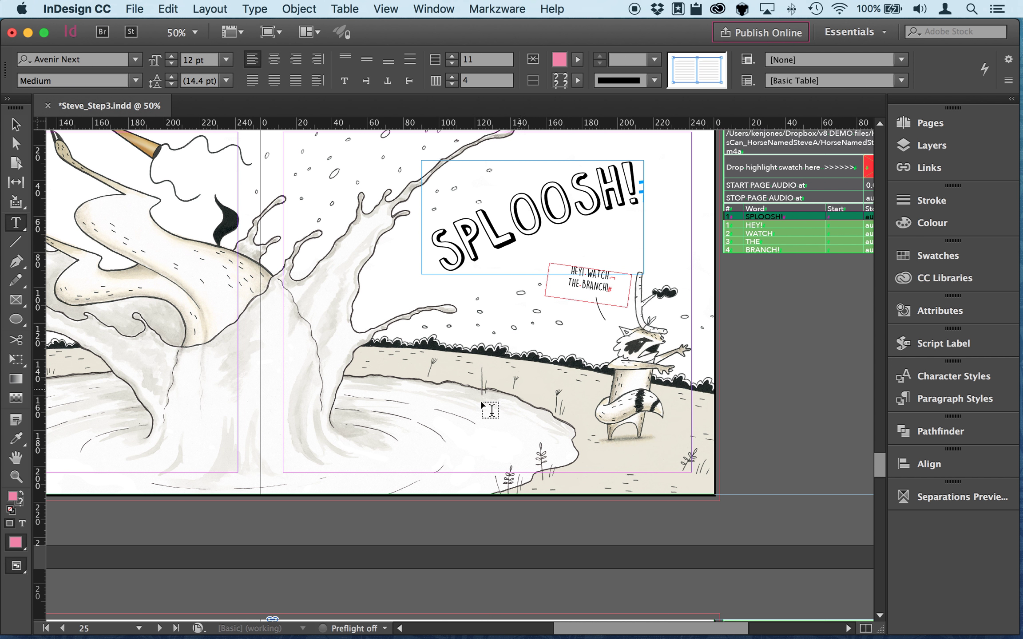
Step: On page 26, move rows 21–25 (THAT…WET.) to directly after row 7, drenched
{"action": "scroll", "coordinate": [473, 406], "scroll_direction": "down", "scroll_amount": 8}
{"action": "scroll", "coordinate": [472, 405], "scroll_direction": "left", "scroll_amount": 4}
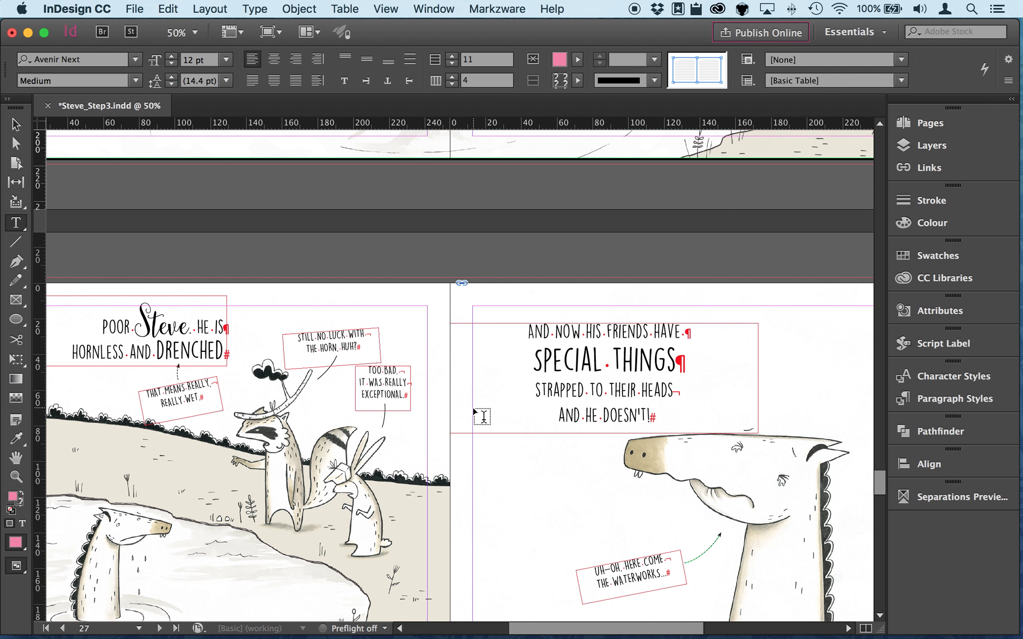
{"action": "scroll", "coordinate": [473, 411], "scroll_direction": "down", "scroll_amount": 2}
{"action": "scroll", "coordinate": [473, 411], "scroll_direction": "left", "scroll_amount": 5}
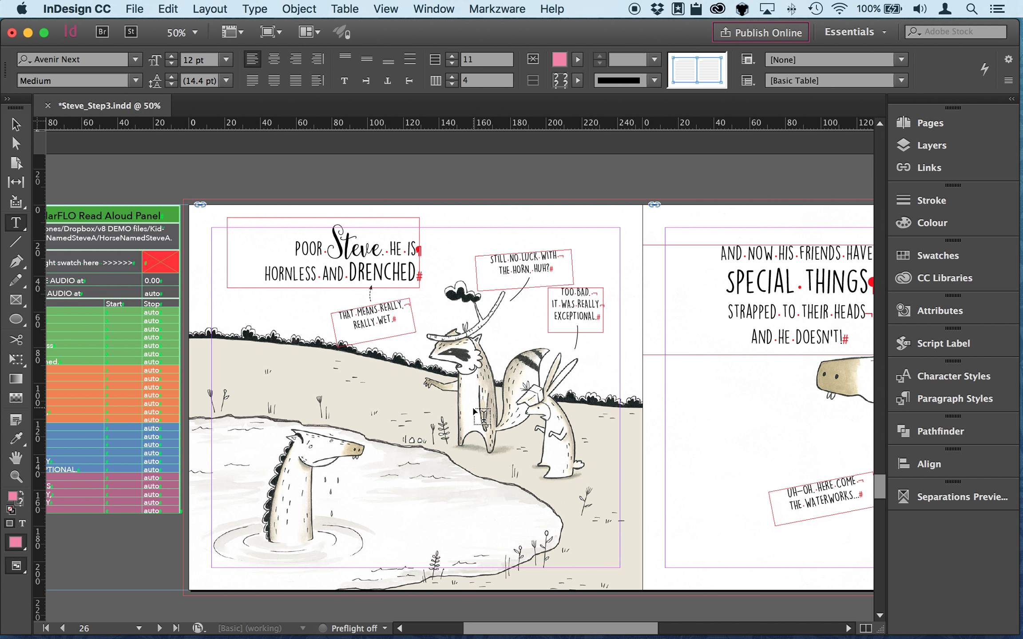
{"action": "scroll", "coordinate": [482, 417], "scroll_direction": "down", "scroll_amount": 2}
{"action": "scroll", "coordinate": [481, 416], "scroll_direction": "left", "scroll_amount": 4}
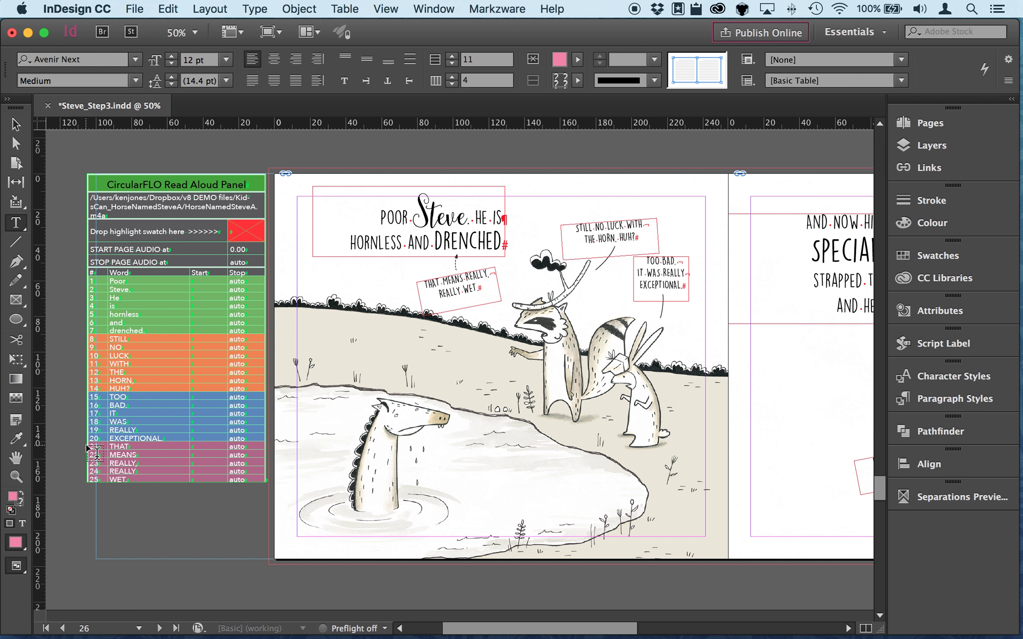
{"action": "left_click_drag", "start_coordinate": [89, 447], "coordinate": [94, 480]}
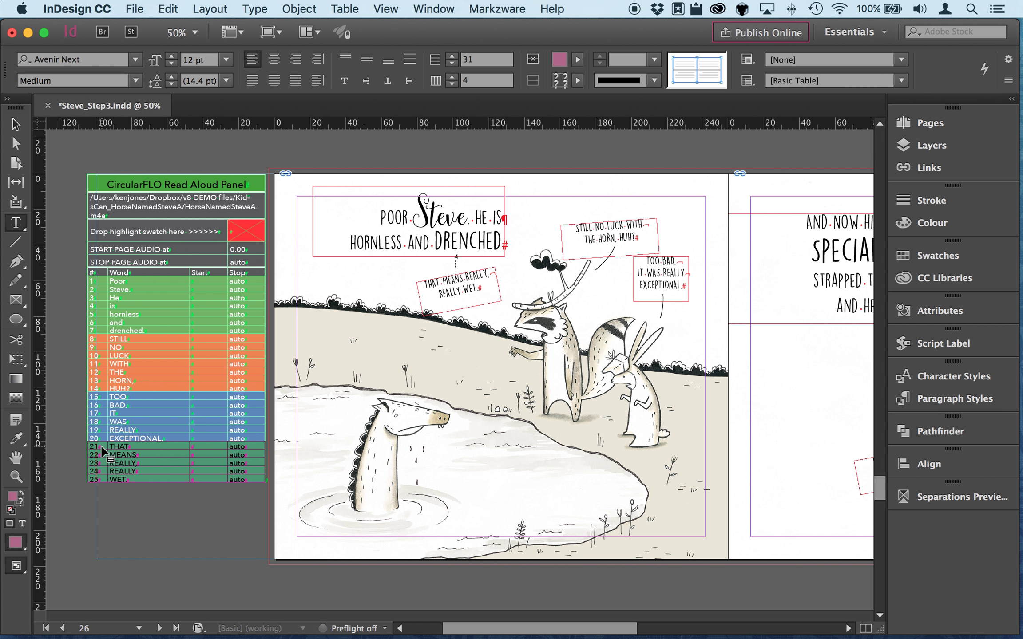
{"action": "left_click_drag", "start_coordinate": [111, 315], "coordinate": [111, 338]}
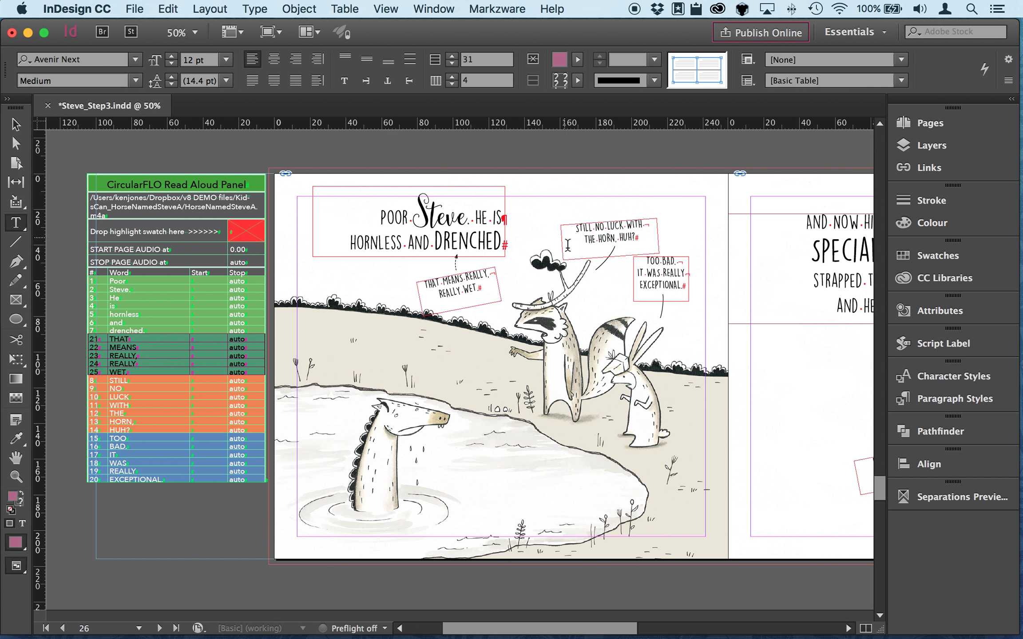
{"action": "scroll", "coordinate": [649, 389], "scroll_direction": "right", "scroll_amount": 1}
{"action": "scroll", "coordinate": [650, 388], "scroll_direction": "right", "scroll_amount": 15}
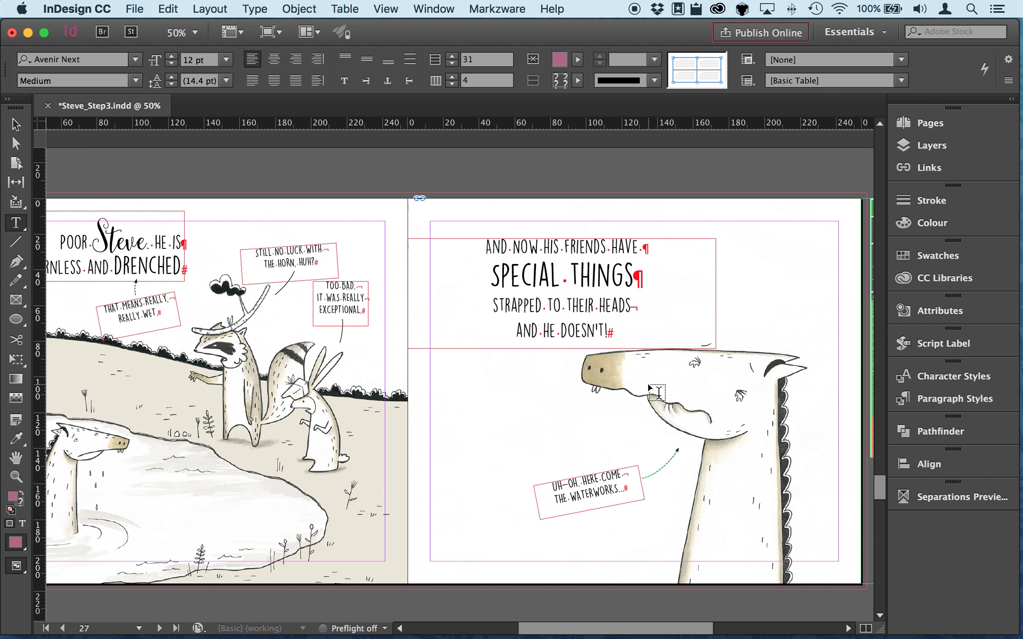
Step: On page 31, drag the very and stylish rows below gOING., ahead of HOW DOES HE DO IT?
{"action": "scroll", "coordinate": [648, 387], "scroll_direction": "down", "scroll_amount": 15}
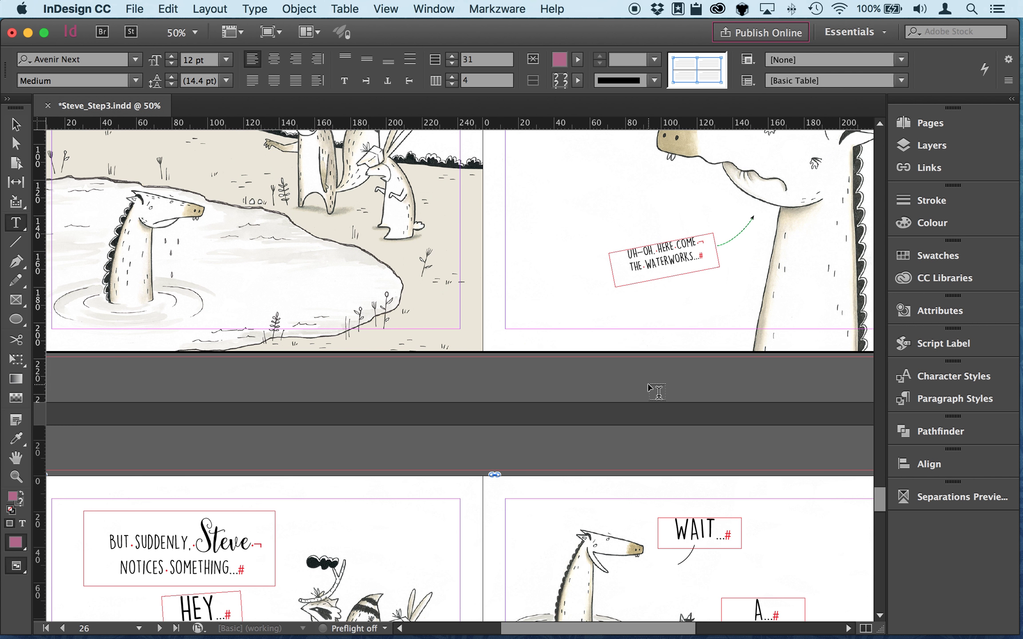
{"action": "scroll", "coordinate": [649, 385], "scroll_direction": "down", "scroll_amount": 7}
{"action": "scroll", "coordinate": [648, 386], "scroll_direction": "right", "scroll_amount": 7}
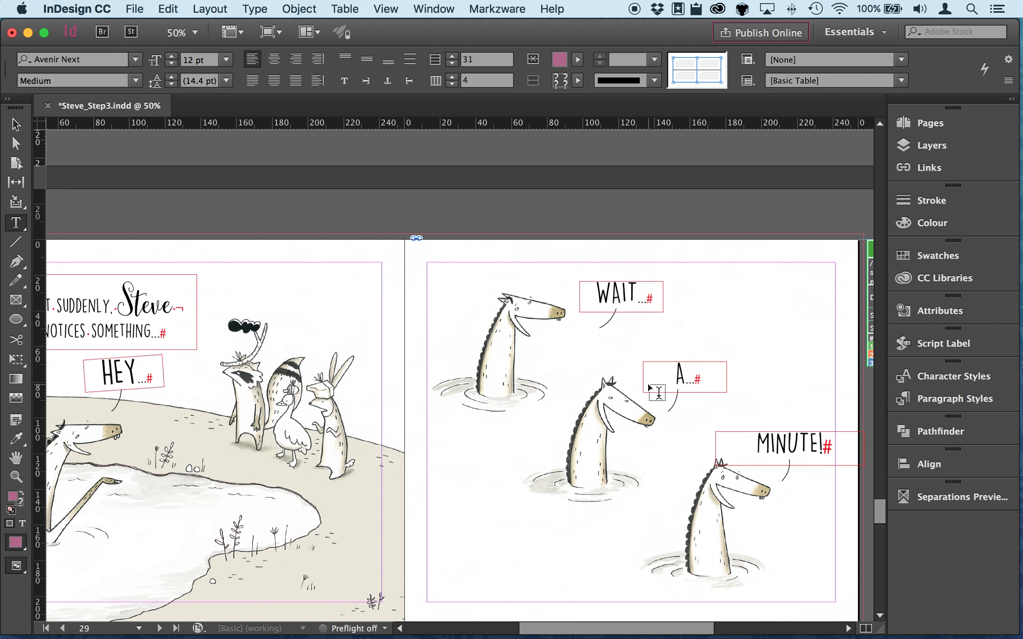
{"action": "scroll", "coordinate": [649, 387], "scroll_direction": "left", "scroll_amount": 2}
{"action": "scroll", "coordinate": [648, 387], "scroll_direction": "down", "scroll_amount": 9}
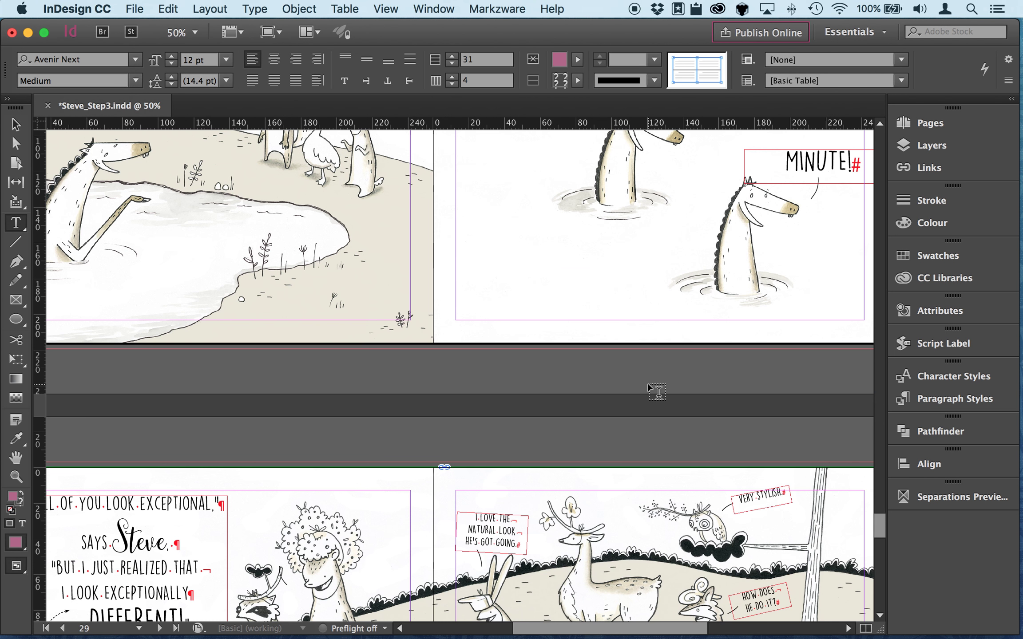
{"action": "scroll", "coordinate": [656, 392], "scroll_direction": "down", "scroll_amount": 10}
{"action": "scroll", "coordinate": [656, 392], "scroll_direction": "left", "scroll_amount": 6}
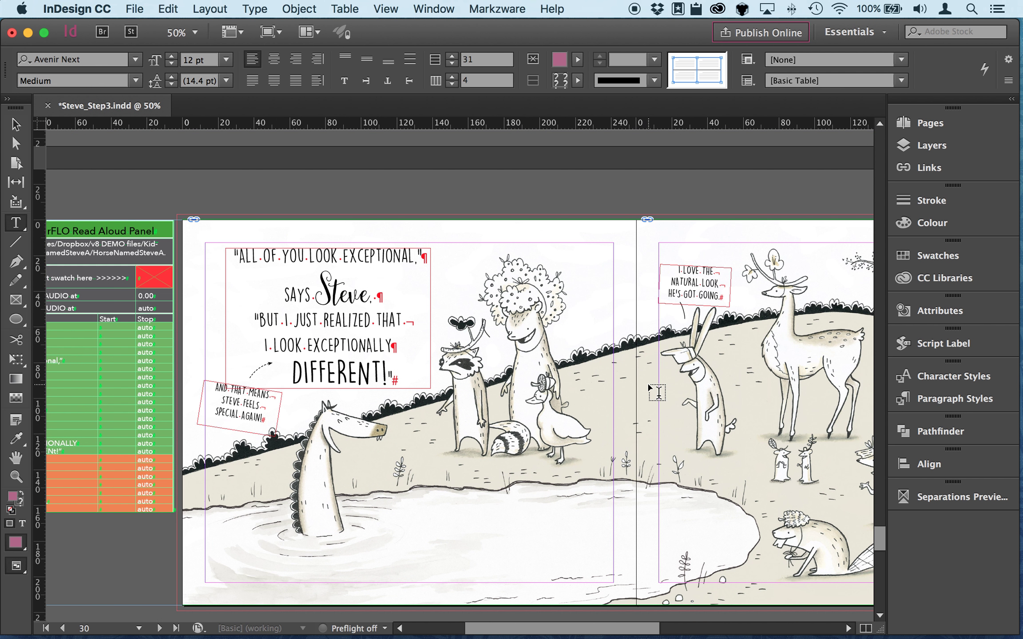
{"action": "scroll", "coordinate": [657, 392], "scroll_direction": "down", "scroll_amount": 2}
{"action": "scroll", "coordinate": [657, 392], "scroll_direction": "down", "scroll_amount": 2}
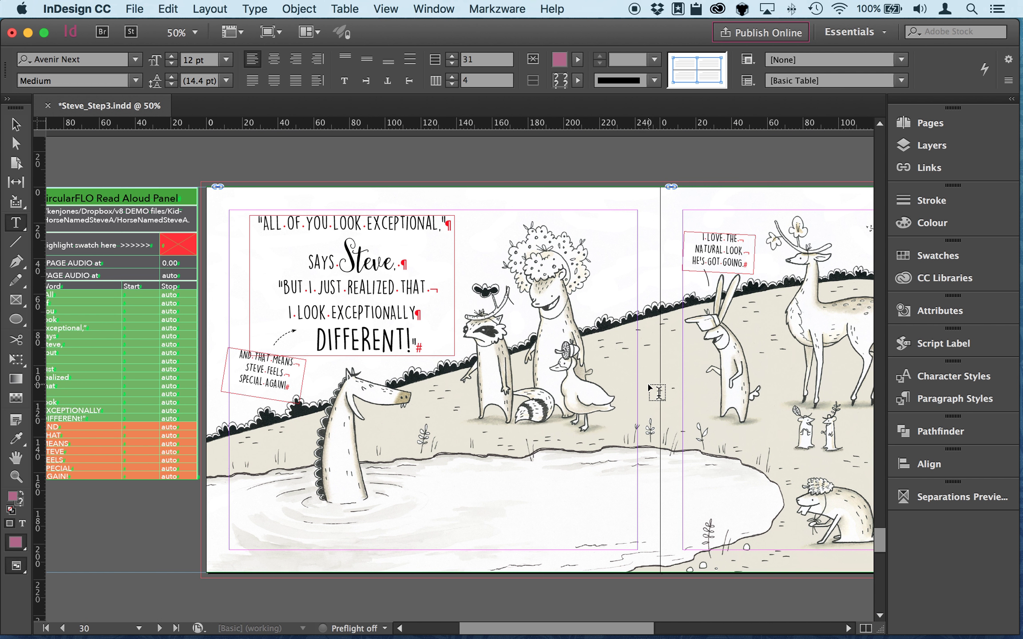
{"action": "scroll", "coordinate": [657, 392], "scroll_direction": "right", "scroll_amount": 8}
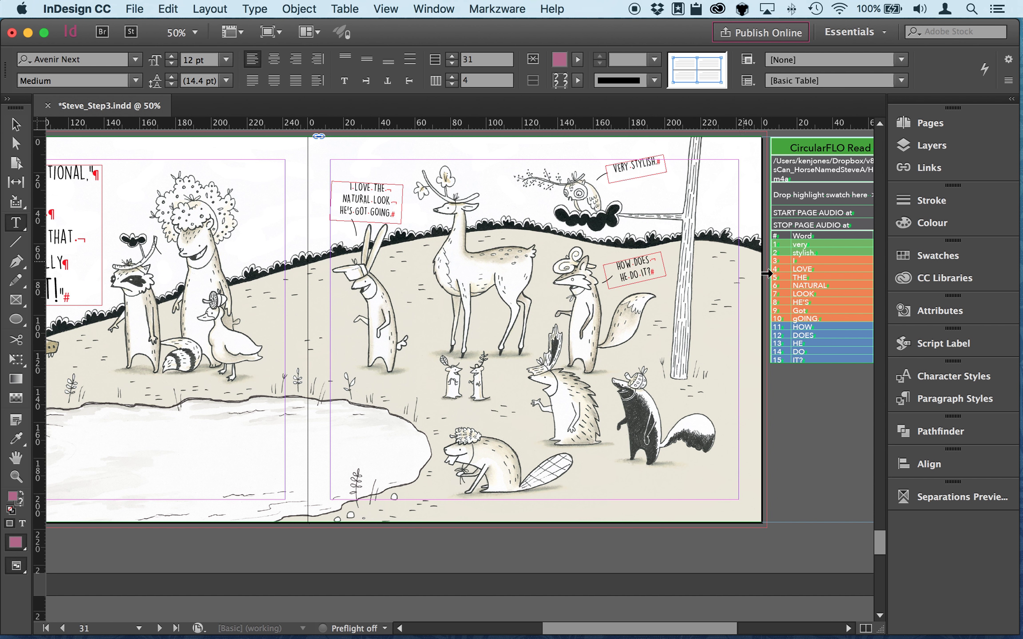
{"action": "left_click_drag", "start_coordinate": [765, 249], "coordinate": [779, 317]}
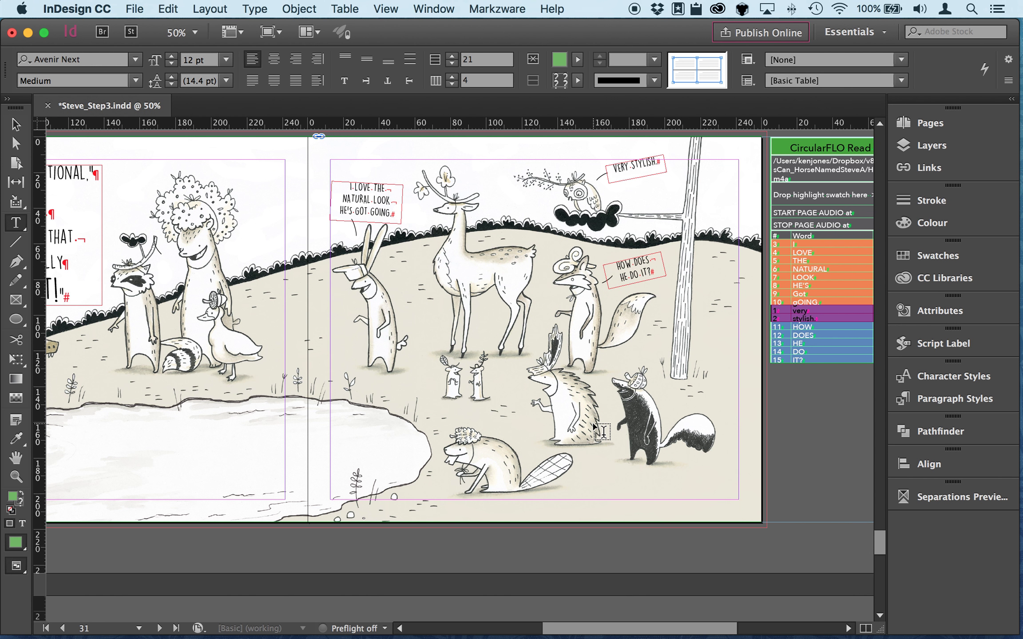
{"action": "scroll", "coordinate": [594, 427], "scroll_direction": "down", "scroll_amount": 15}
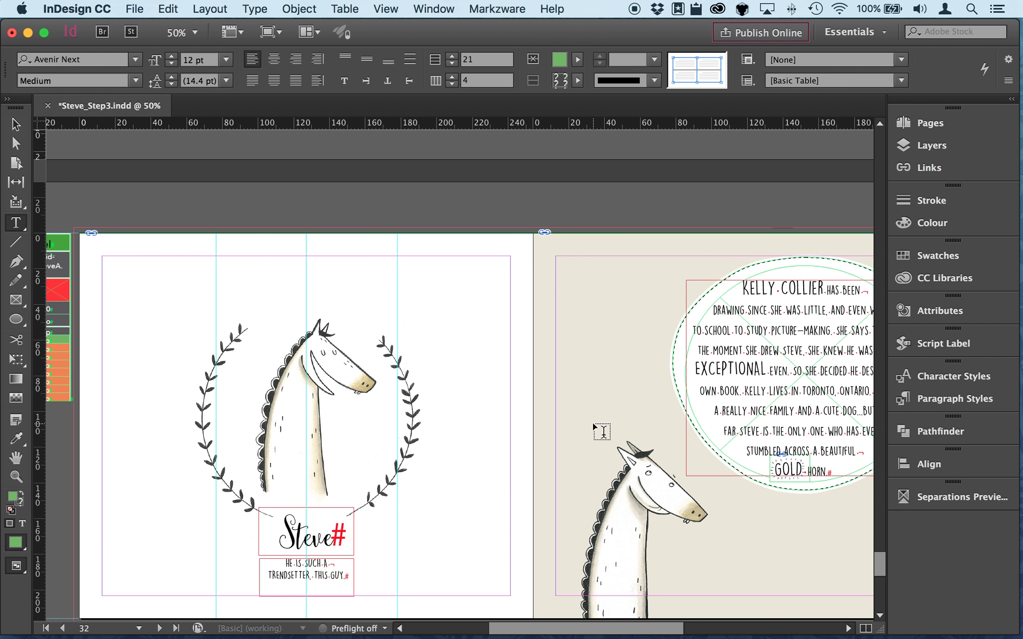